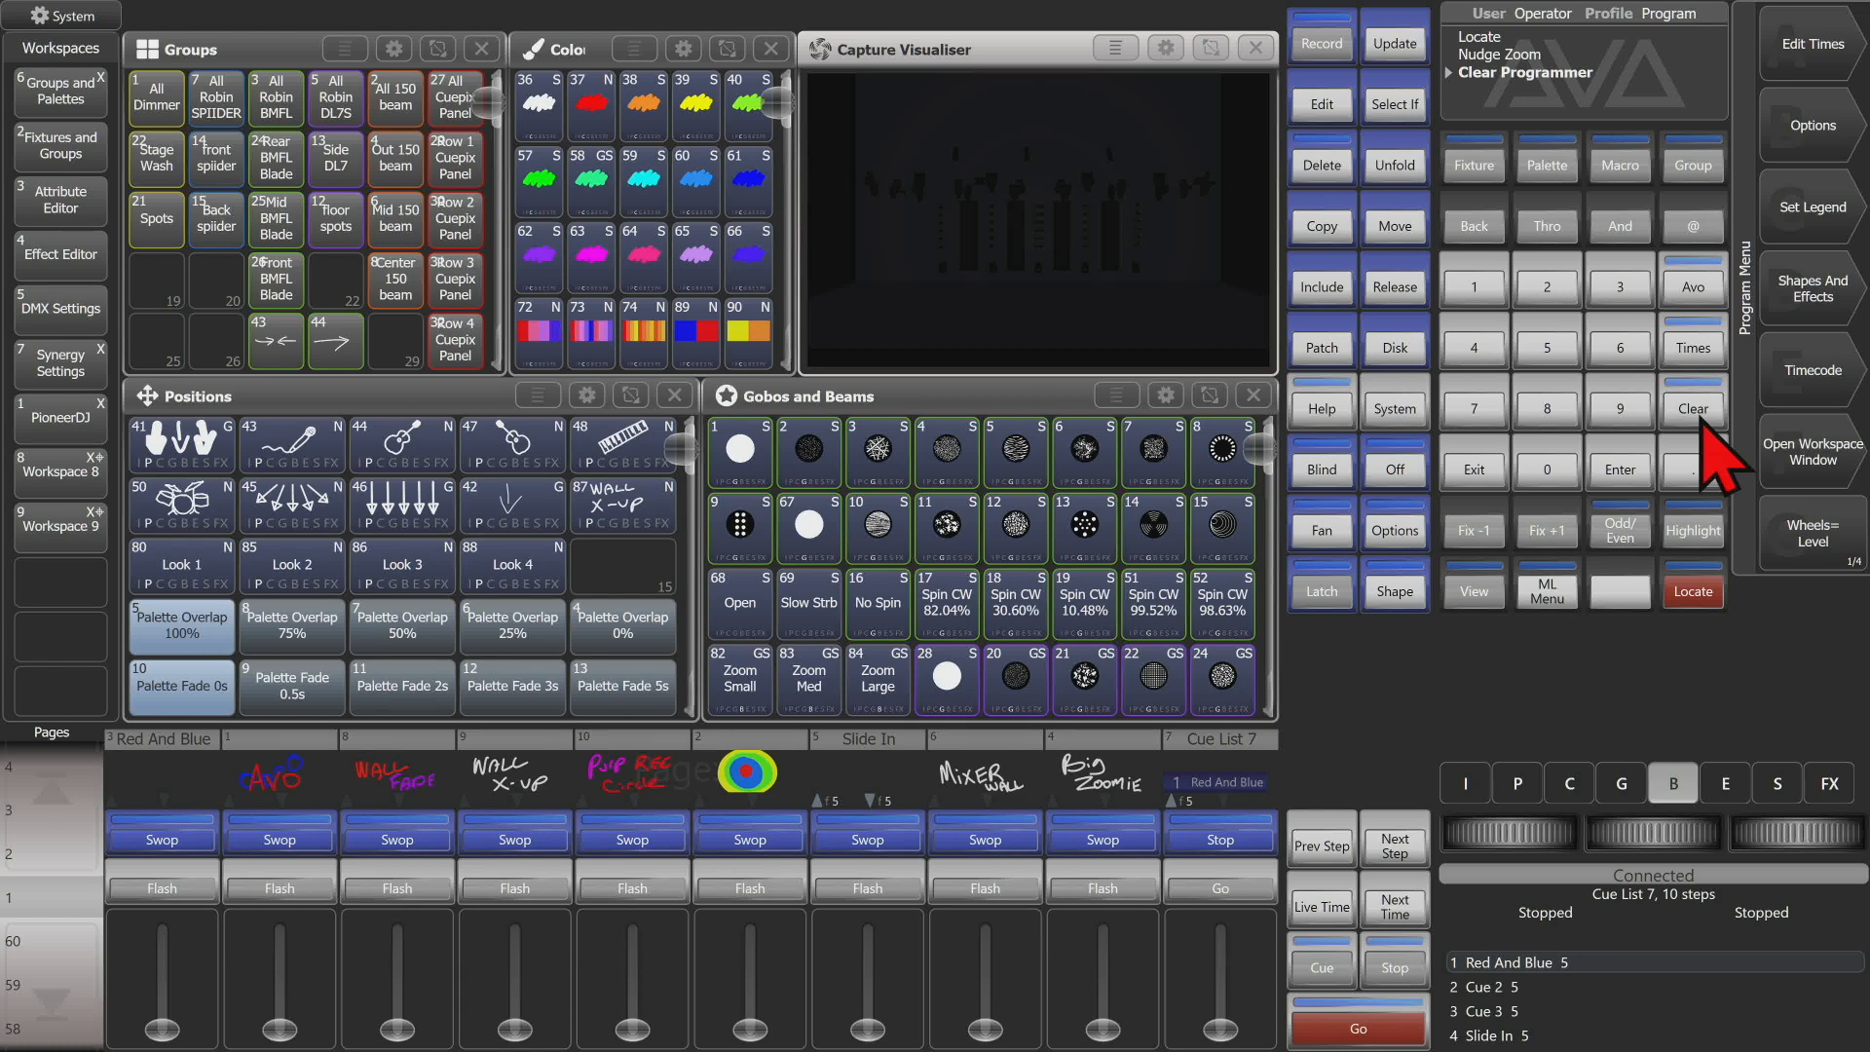
# Record two pan/tilt key frames for the All Robin BMFL group into a Key Frame Shape
pyautogui.click(277, 110)
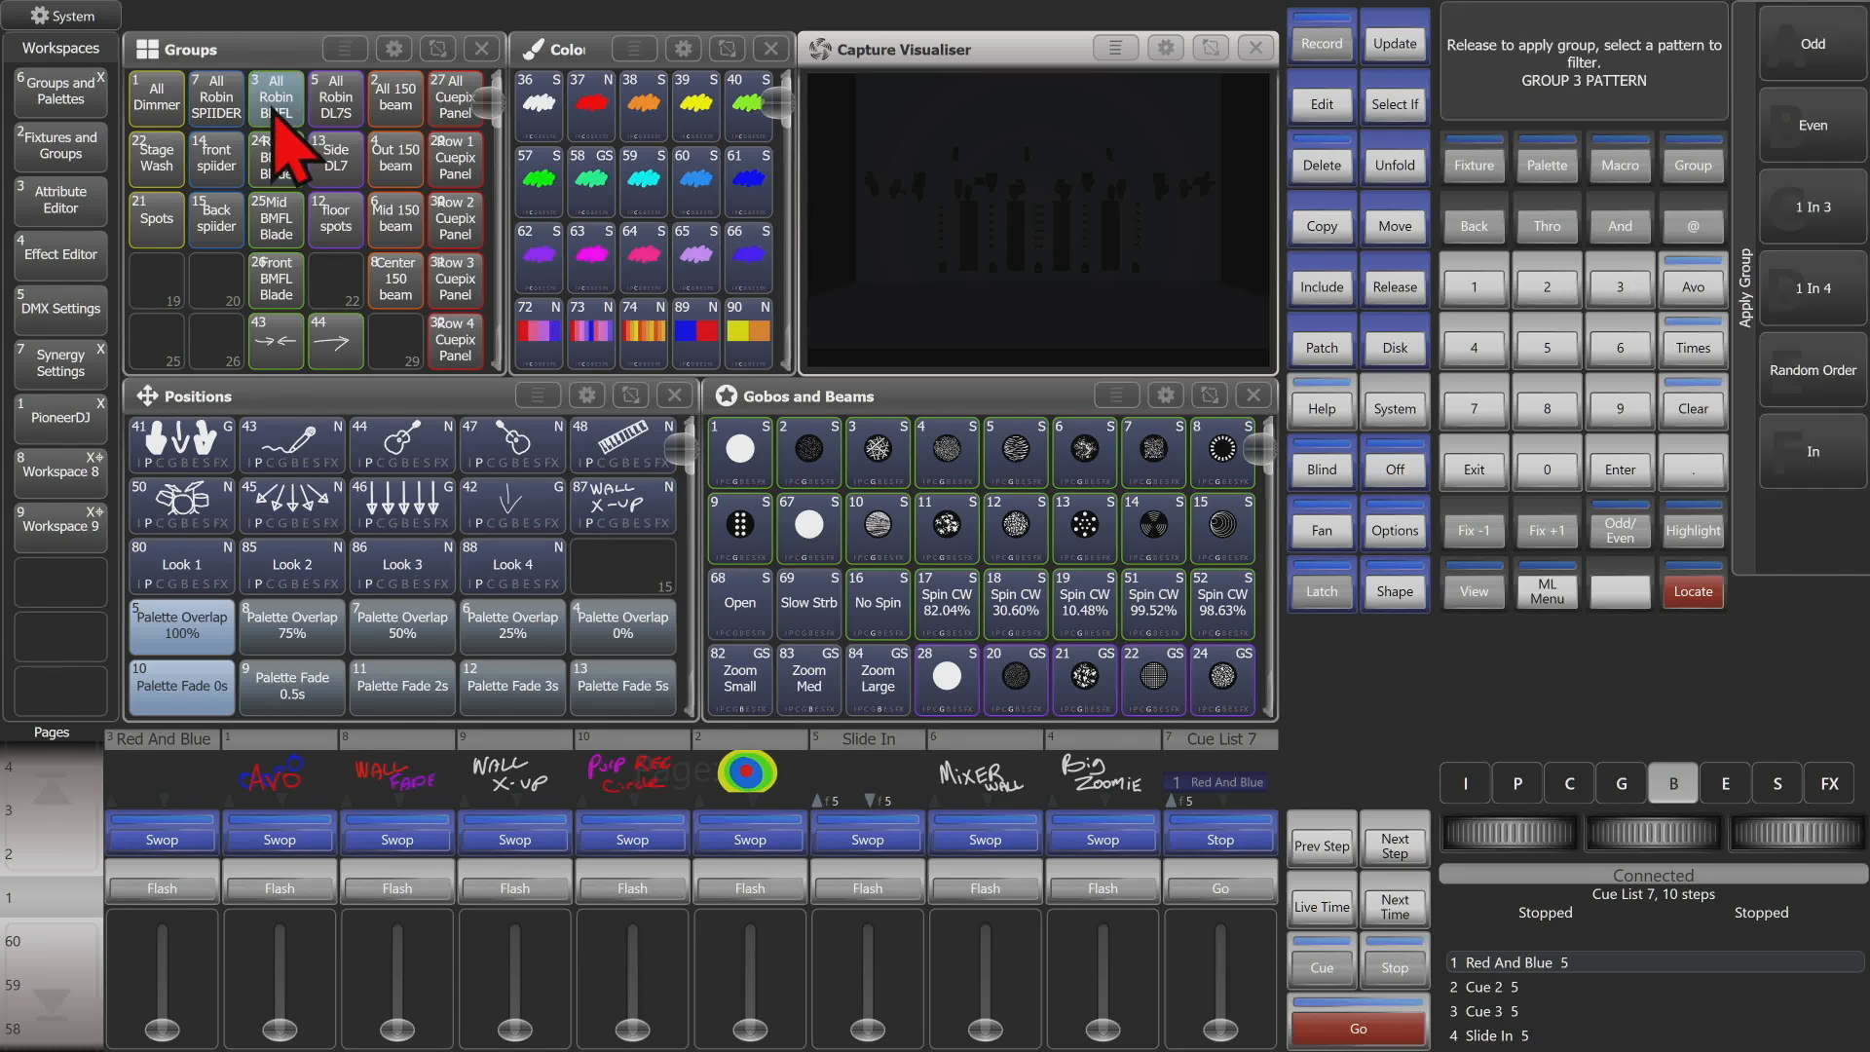
pyautogui.click(1812, 289)
pyautogui.click(1833, 190)
pyautogui.click(1516, 783)
pyautogui.click(1833, 190)
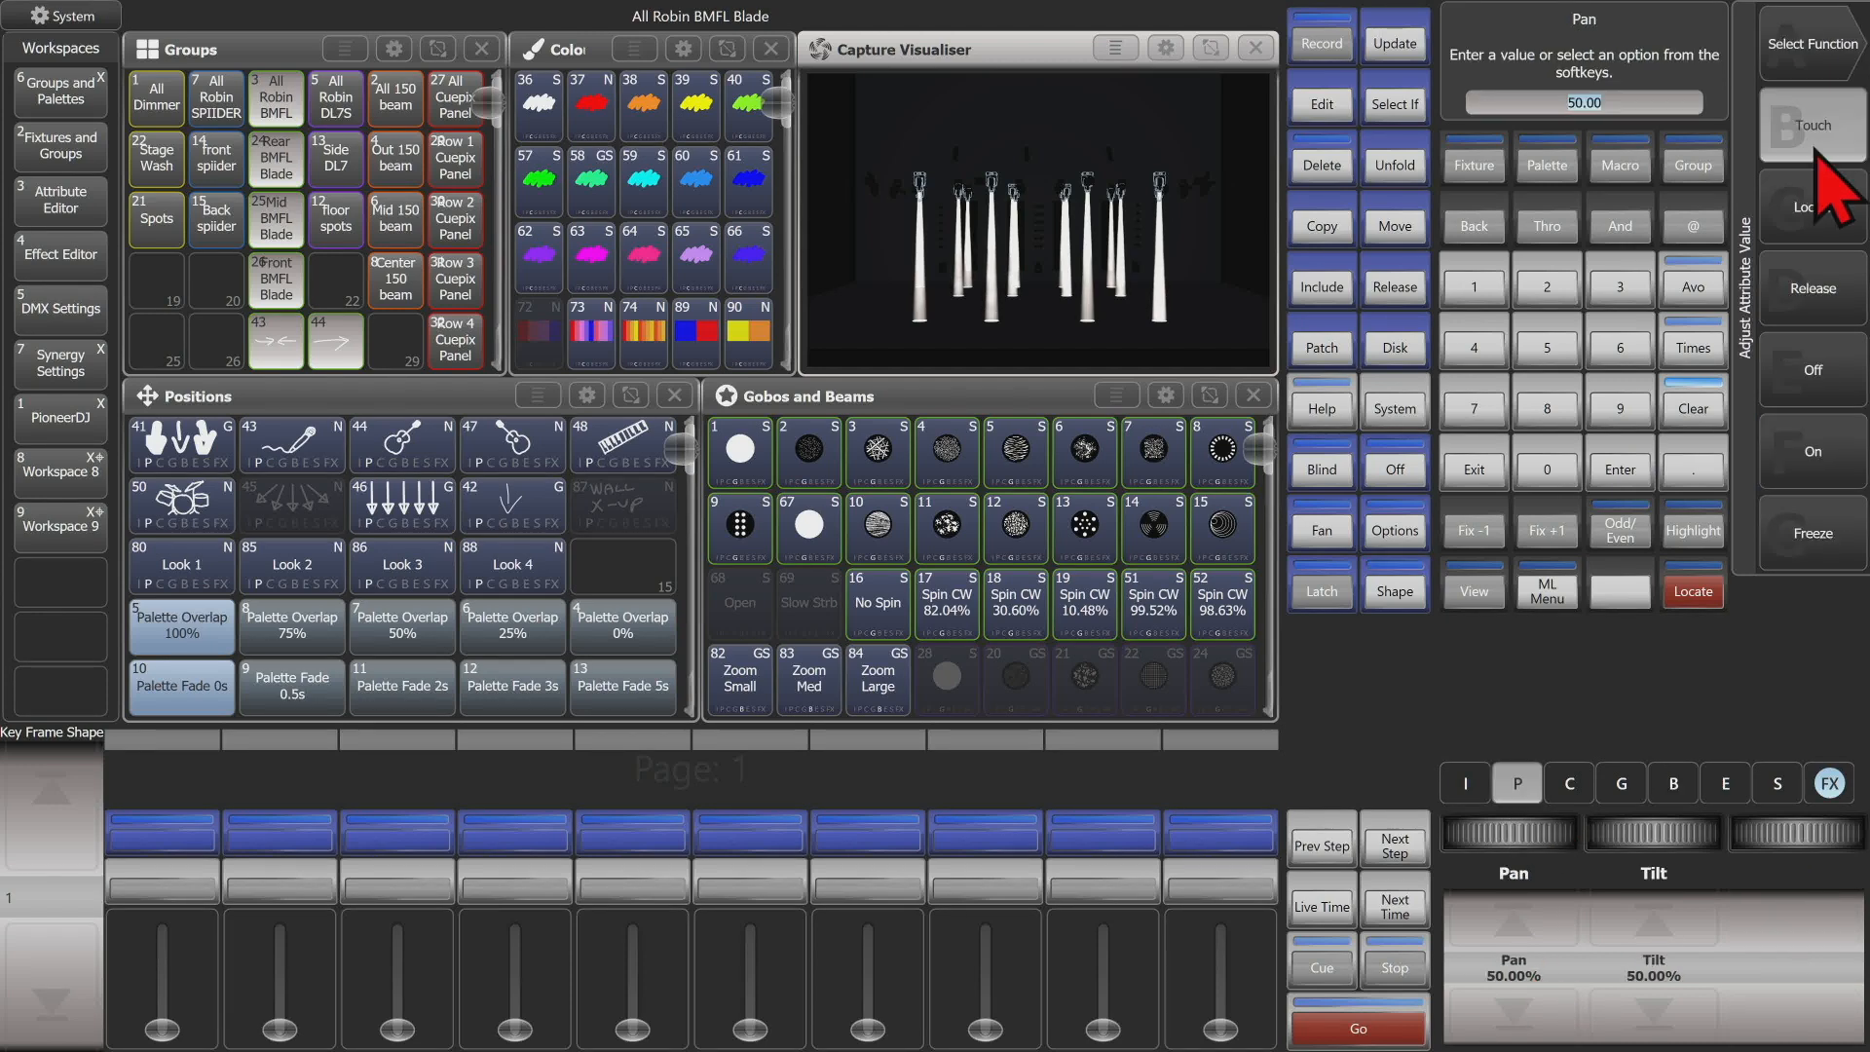
pyautogui.click(1813, 46)
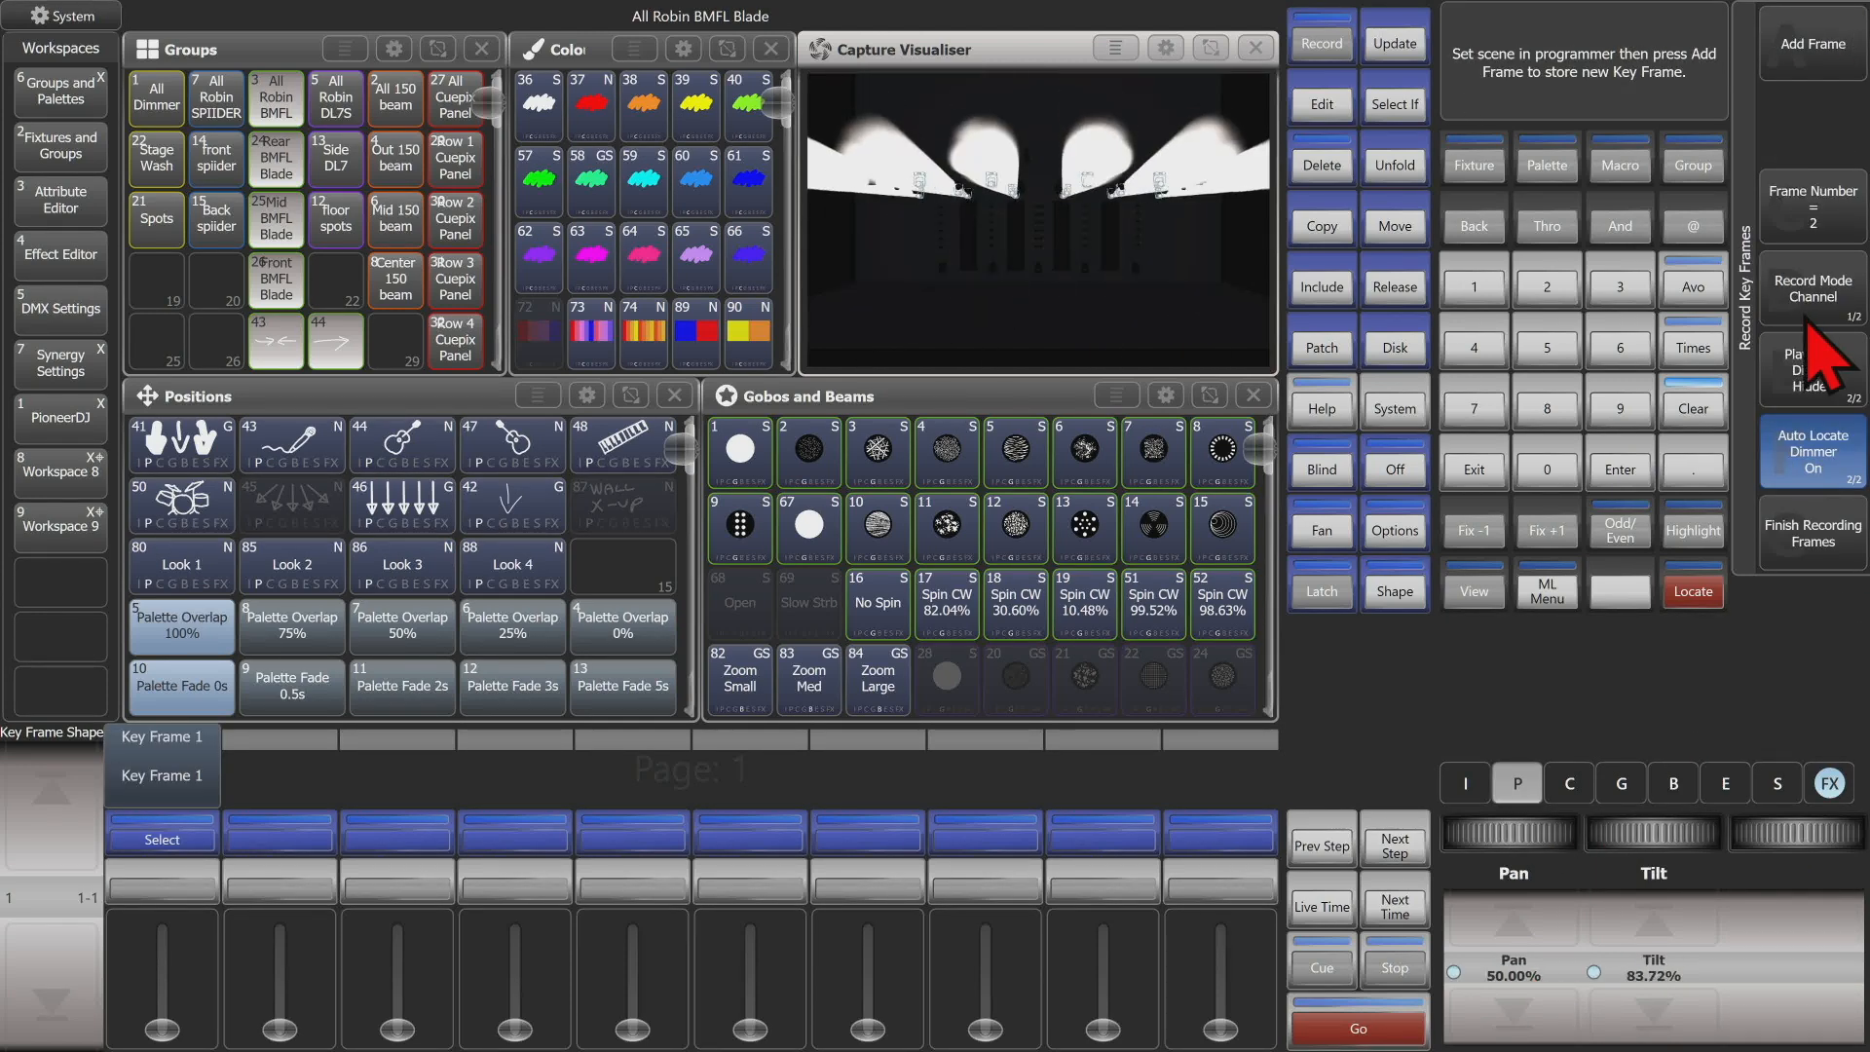
pyautogui.click(1817, 534)
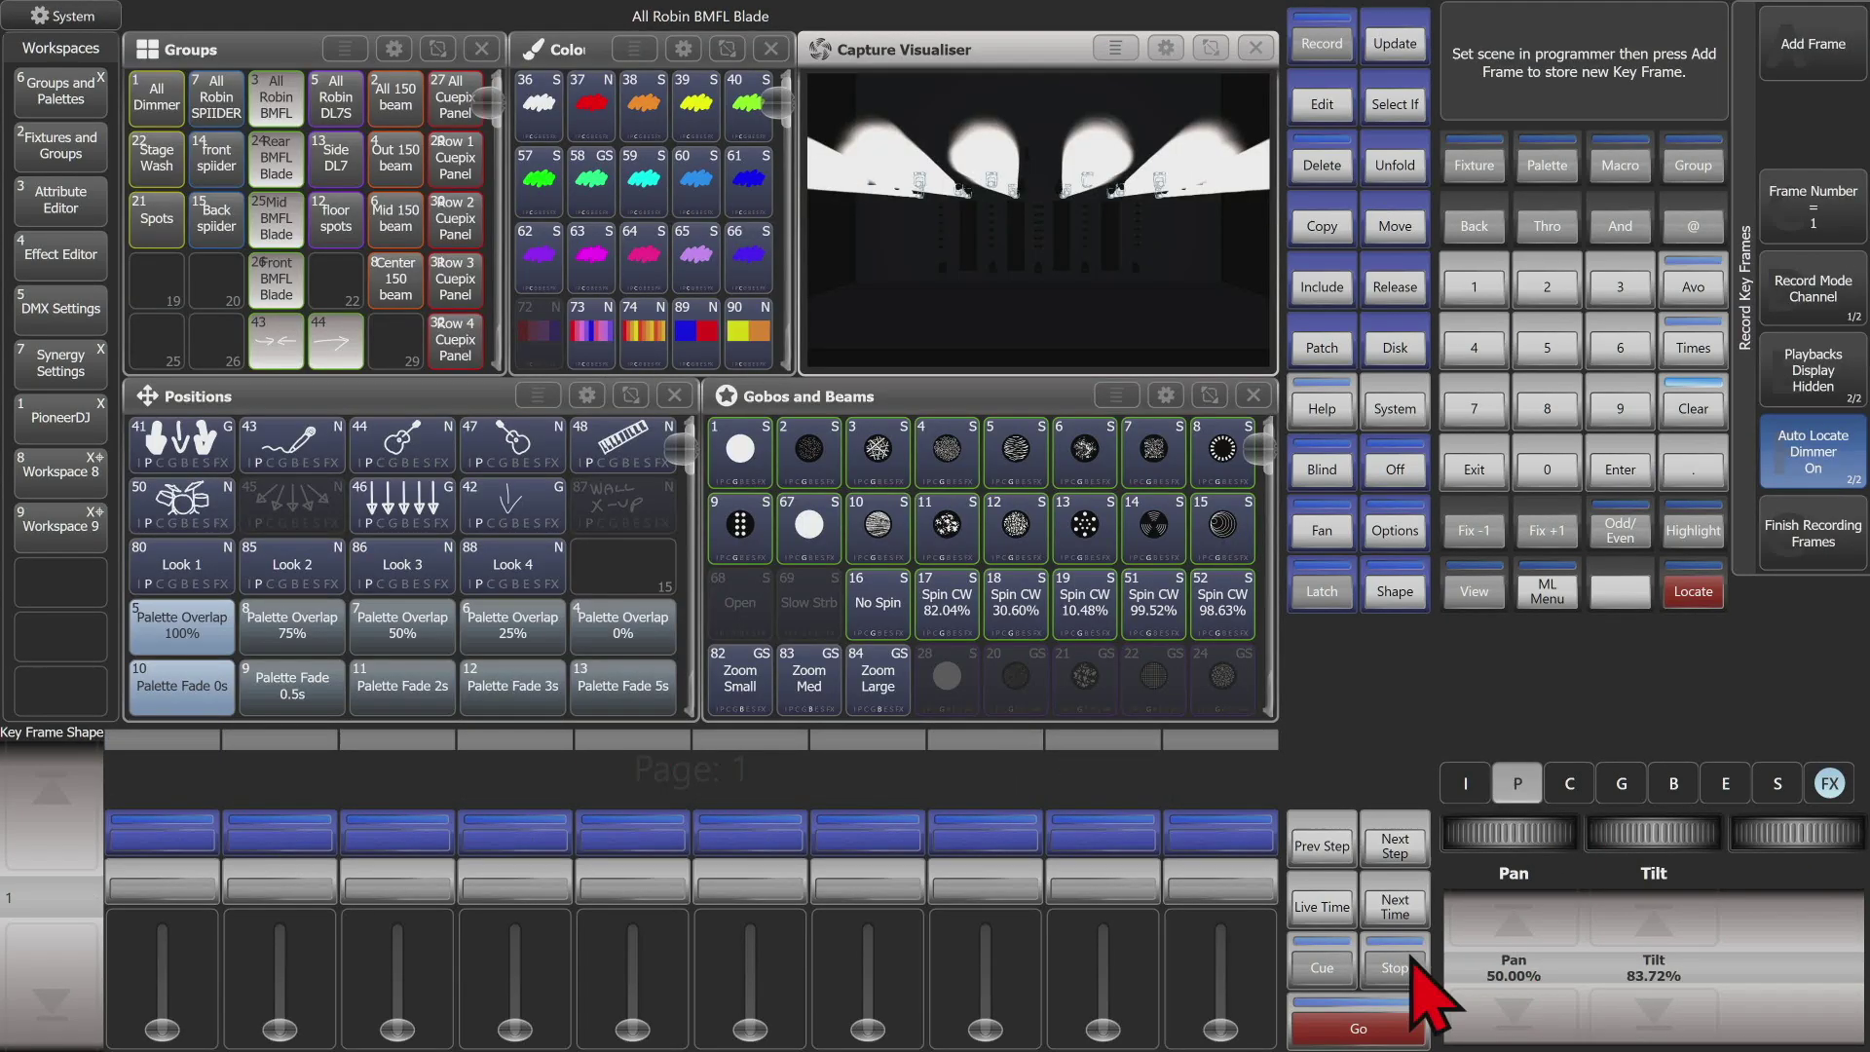
# Record 0% and 100% dimmer key frames, finish recording, and set the frame transitions to Snap
pyautogui.click(1465, 782)
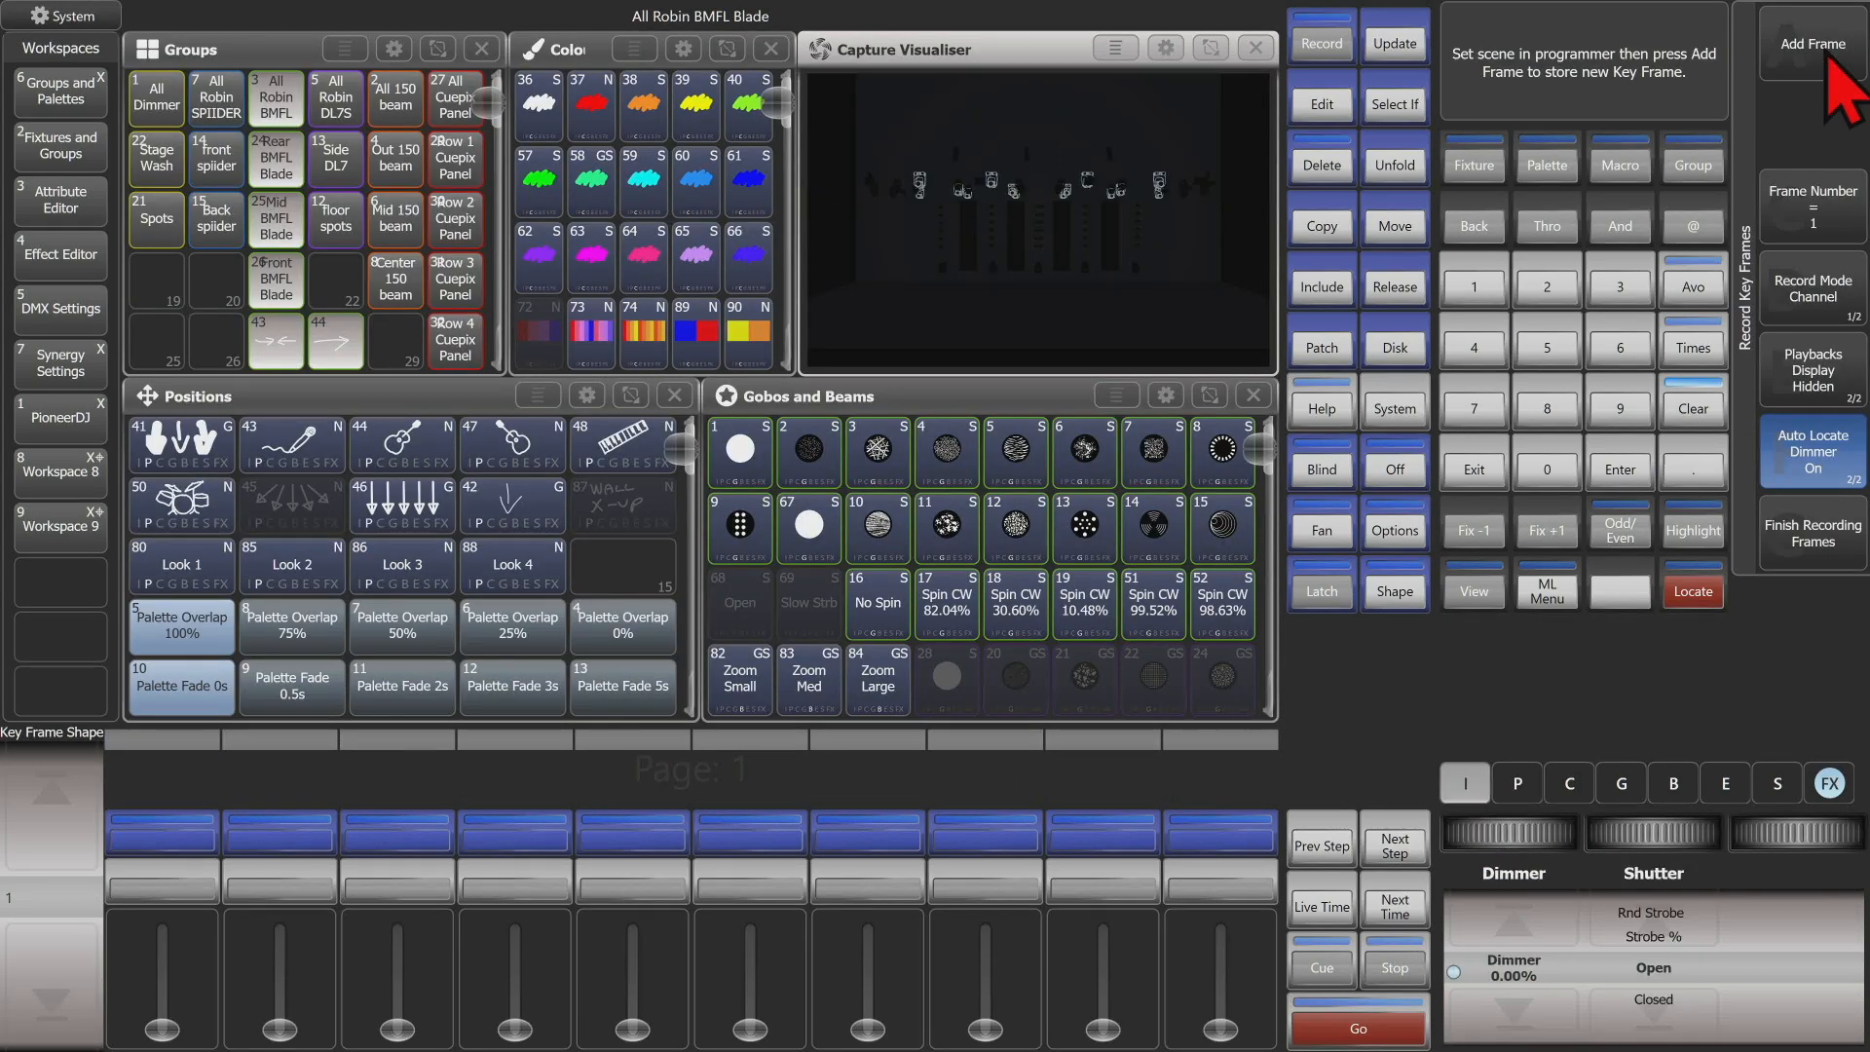
pyautogui.click(1813, 45)
pyautogui.click(1813, 533)
pyautogui.click(491, 307)
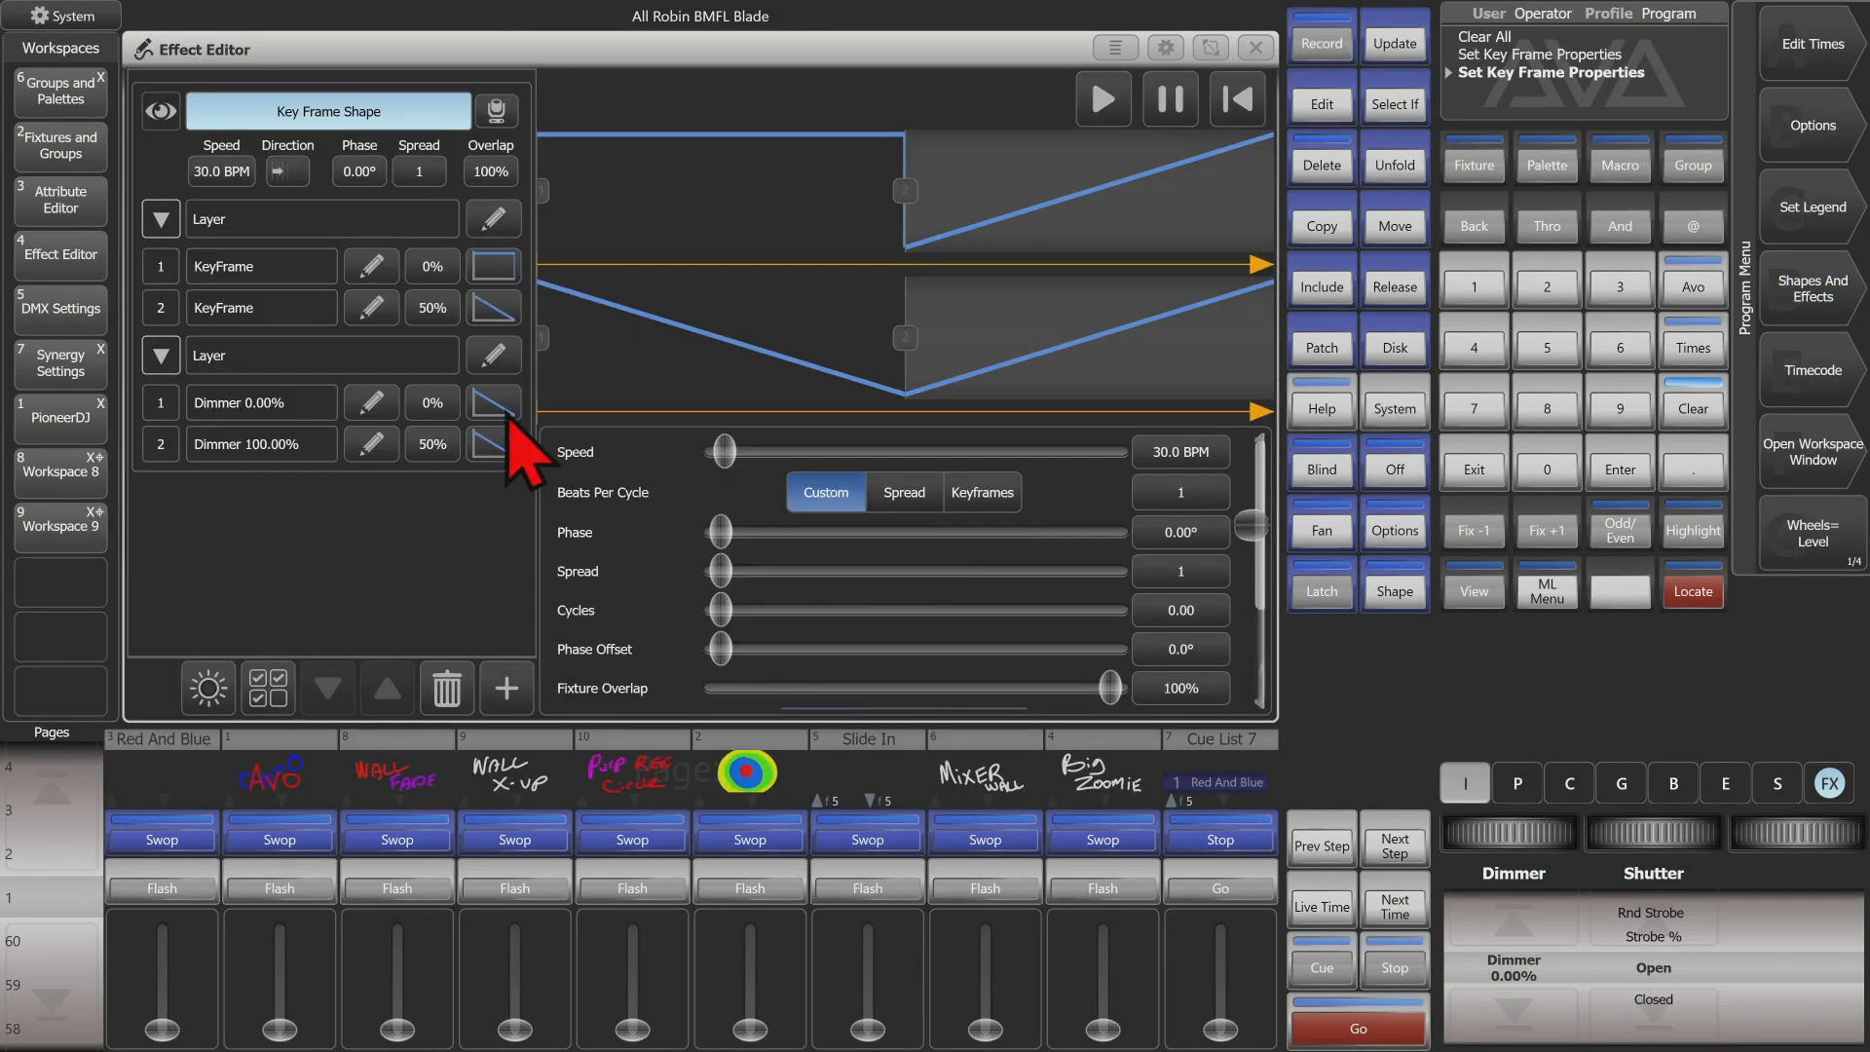
pyautogui.click(493, 402)
pyautogui.click(492, 443)
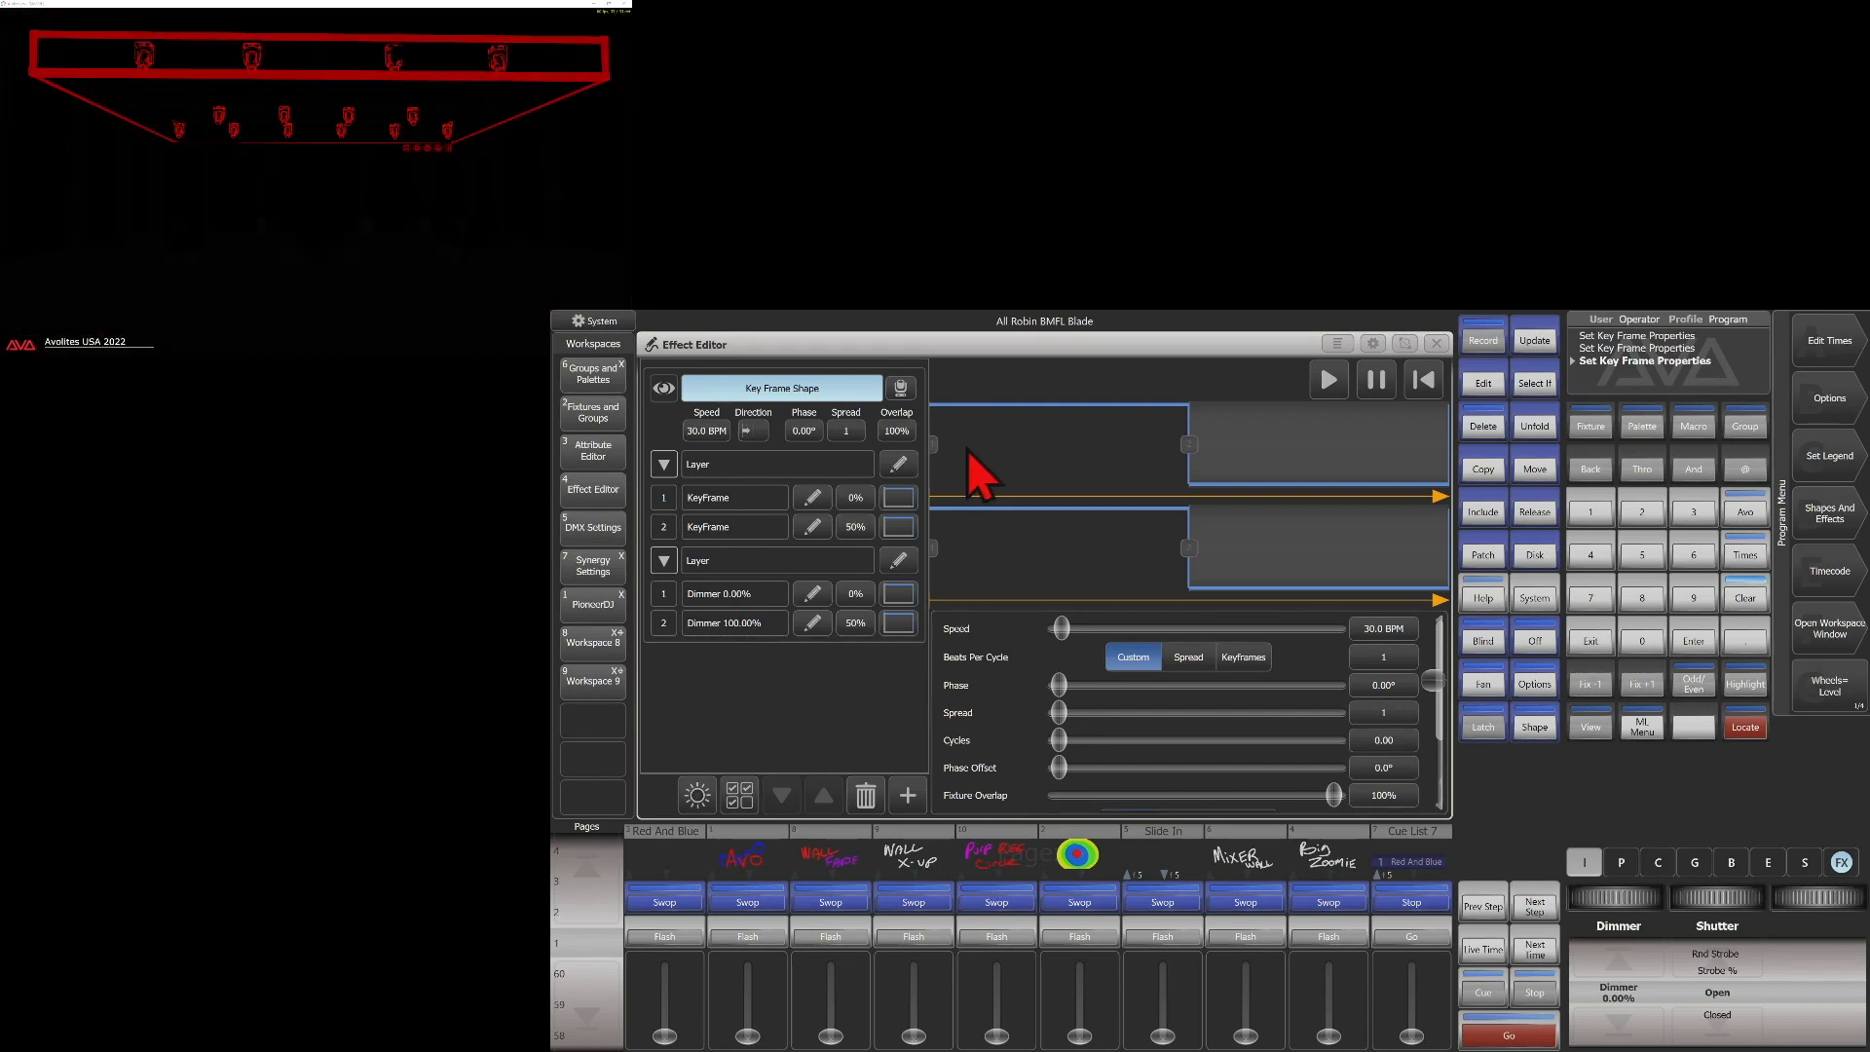
# Set both position key frames and both dimmer key frames to Cross Fade curves
pyautogui.click(897, 497)
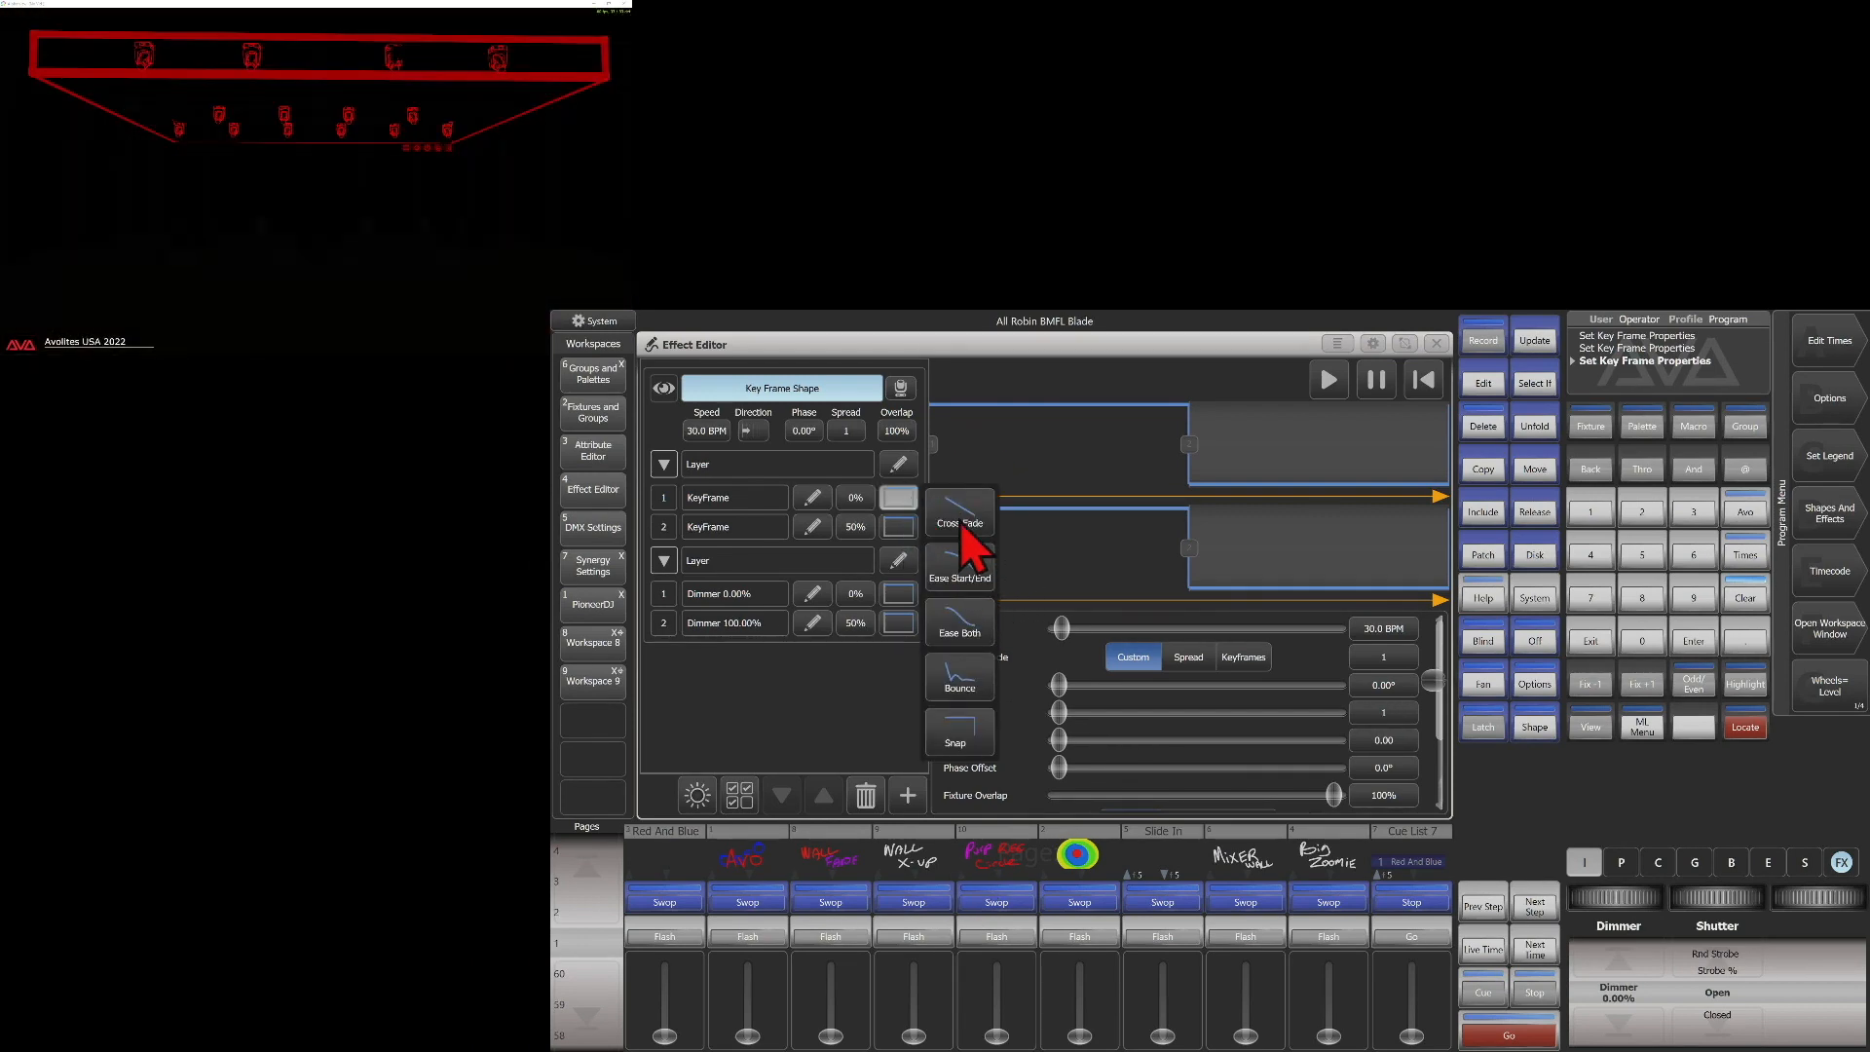
pyautogui.click(958, 534)
pyautogui.click(897, 526)
pyautogui.click(958, 576)
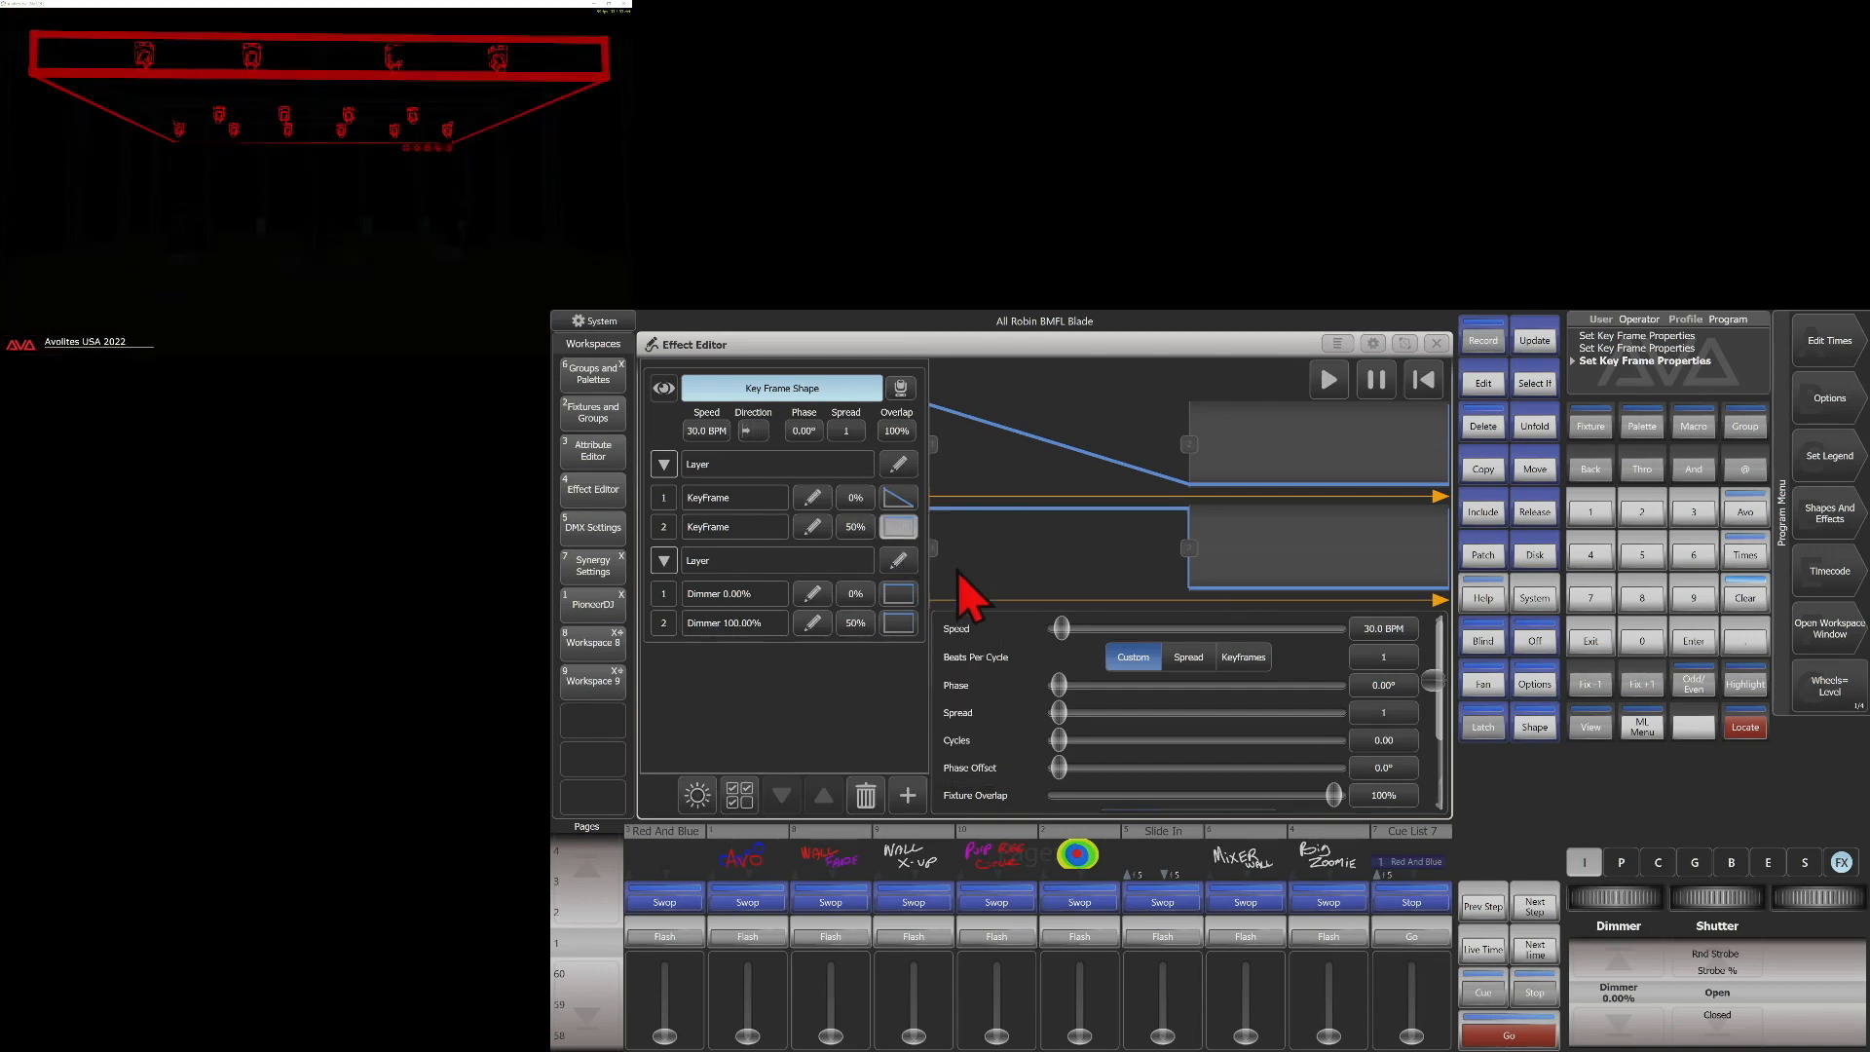
pyautogui.click(900, 597)
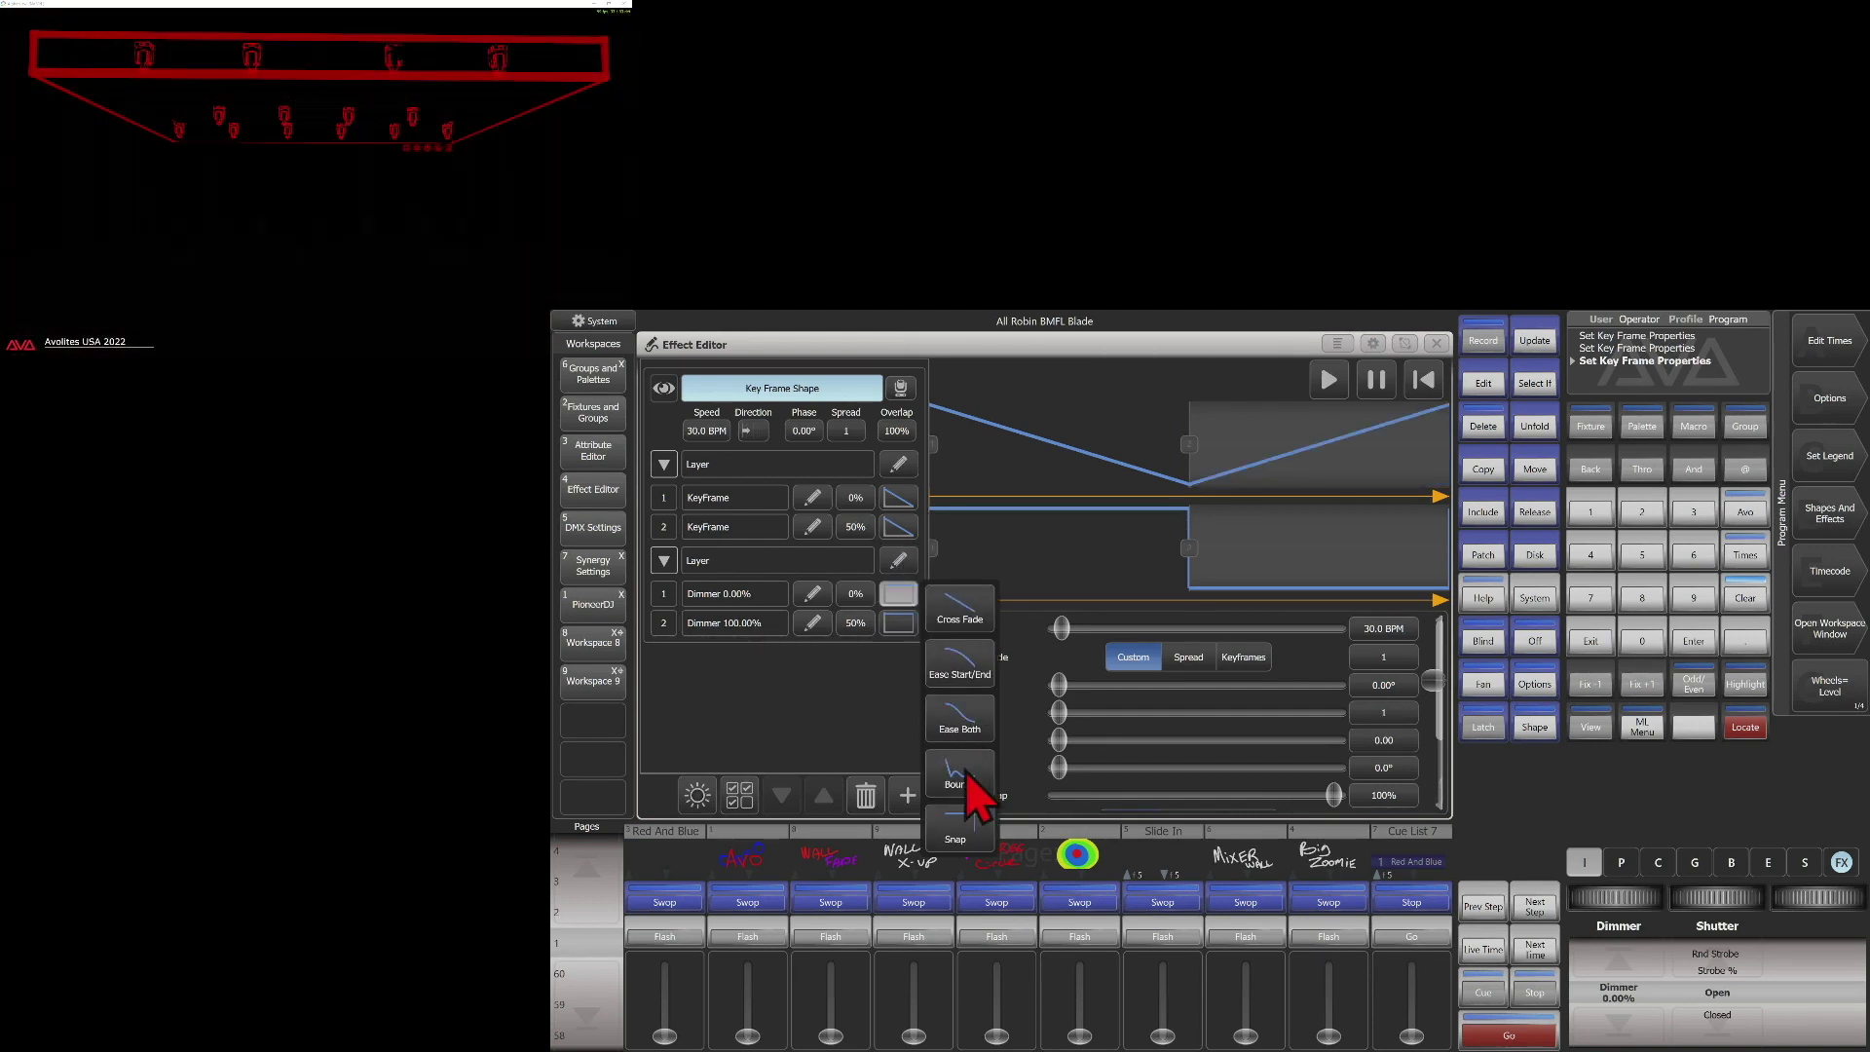
pyautogui.click(964, 628)
pyautogui.click(900, 628)
pyautogui.click(989, 642)
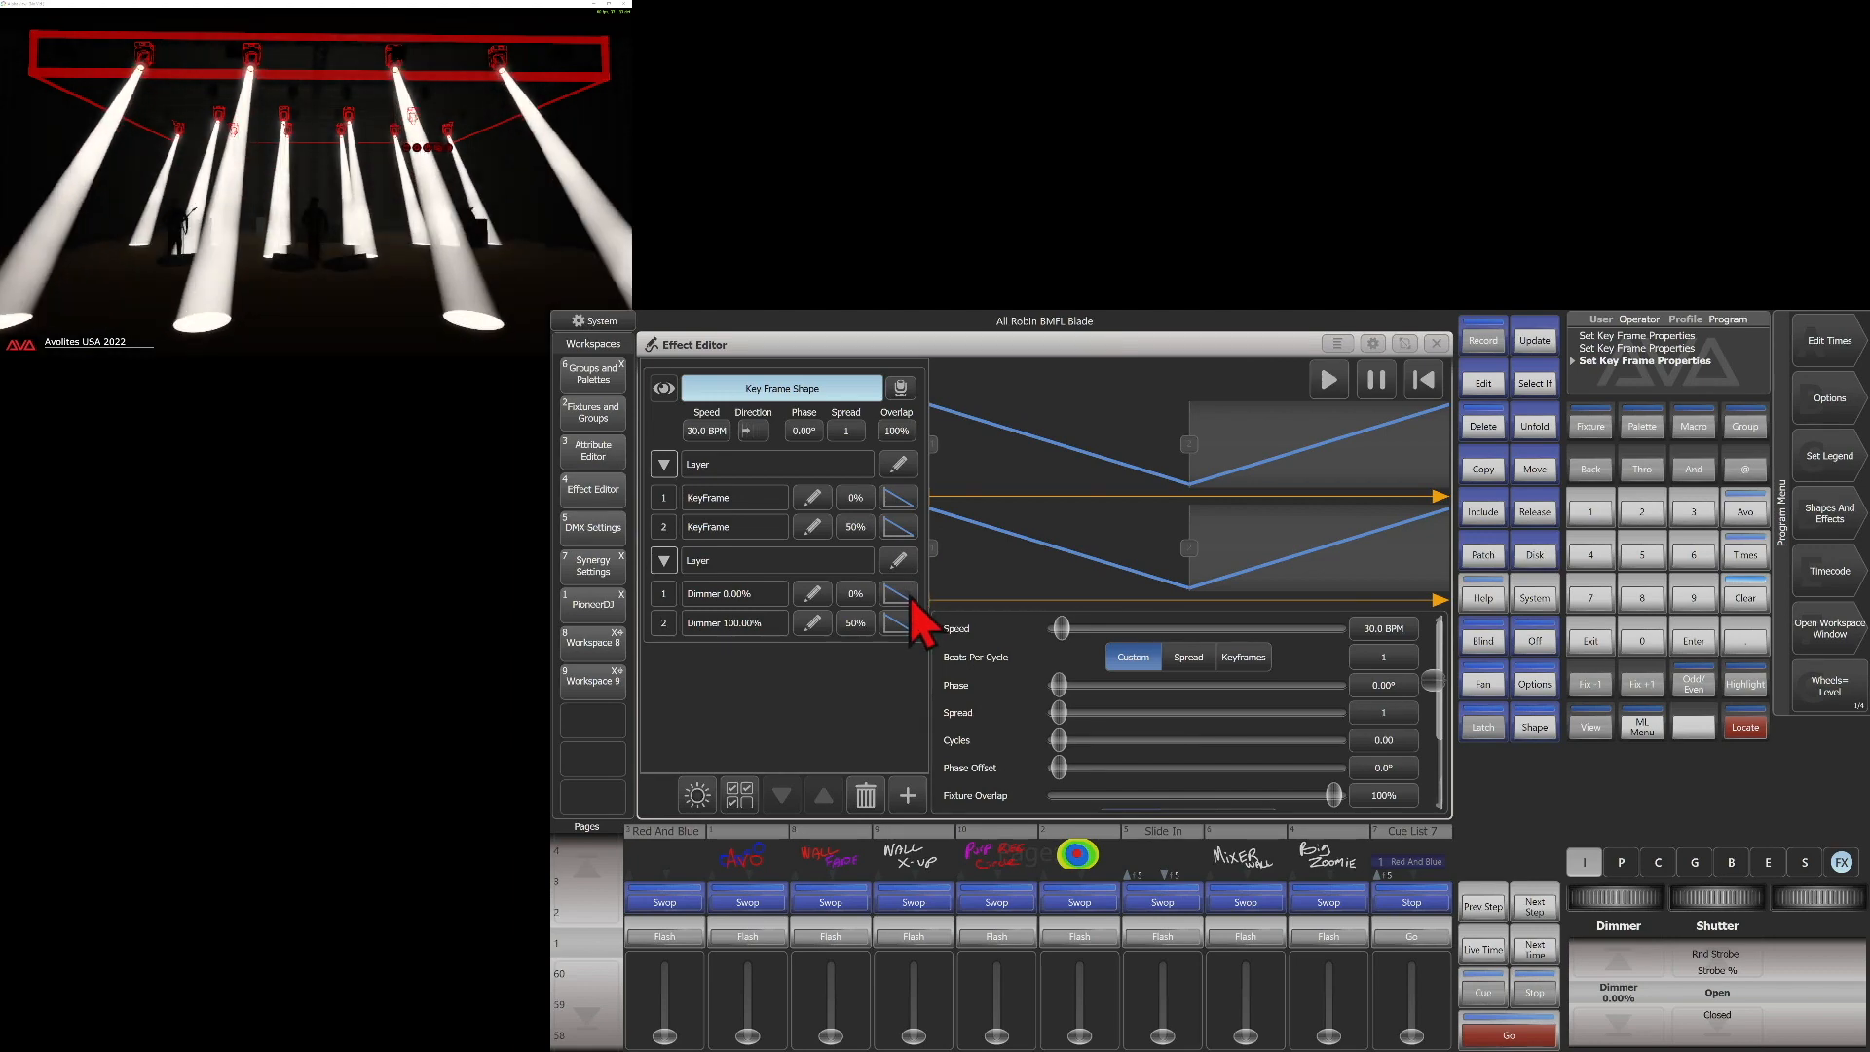
# Set the shape speed to 20 BPM
pyautogui.click(705, 430)
pyautogui.click(1640, 514)
pyautogui.click(1643, 640)
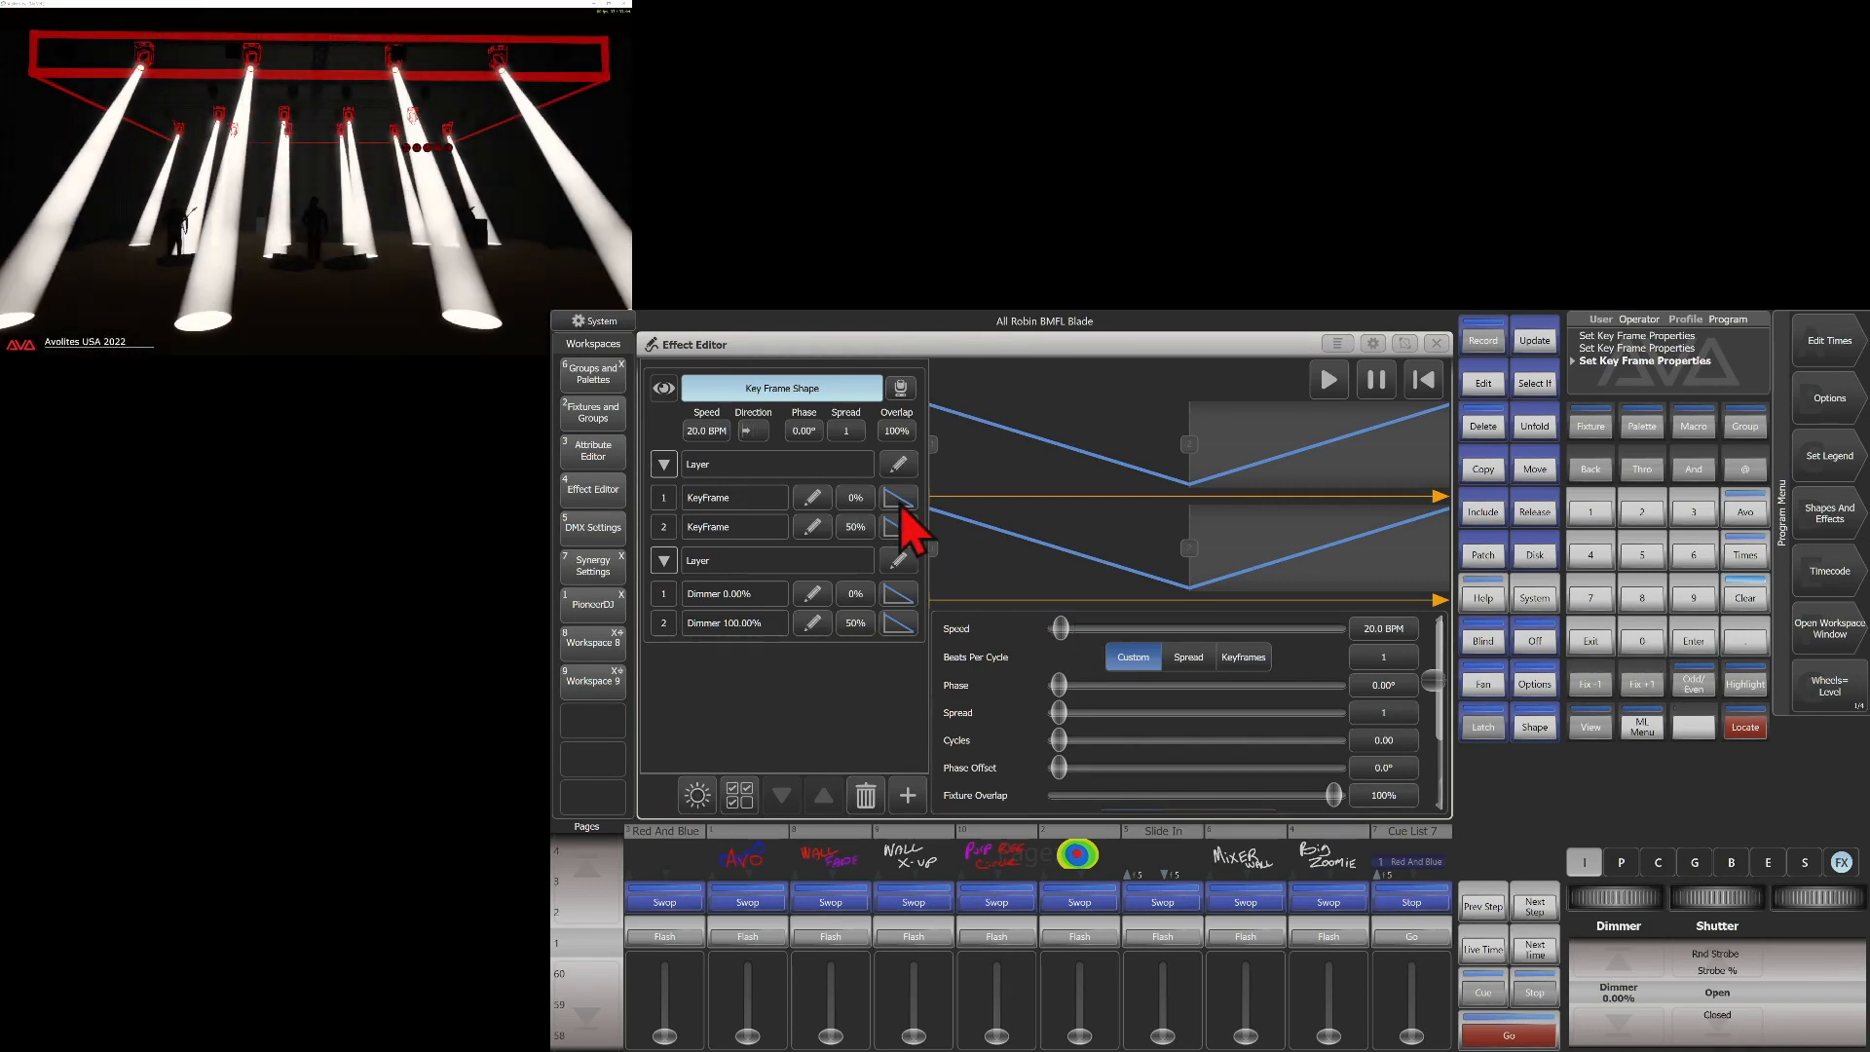
# Set both dimmer key frames to Snap and give position key frame 1 a Bounce curve
pyautogui.click(897, 597)
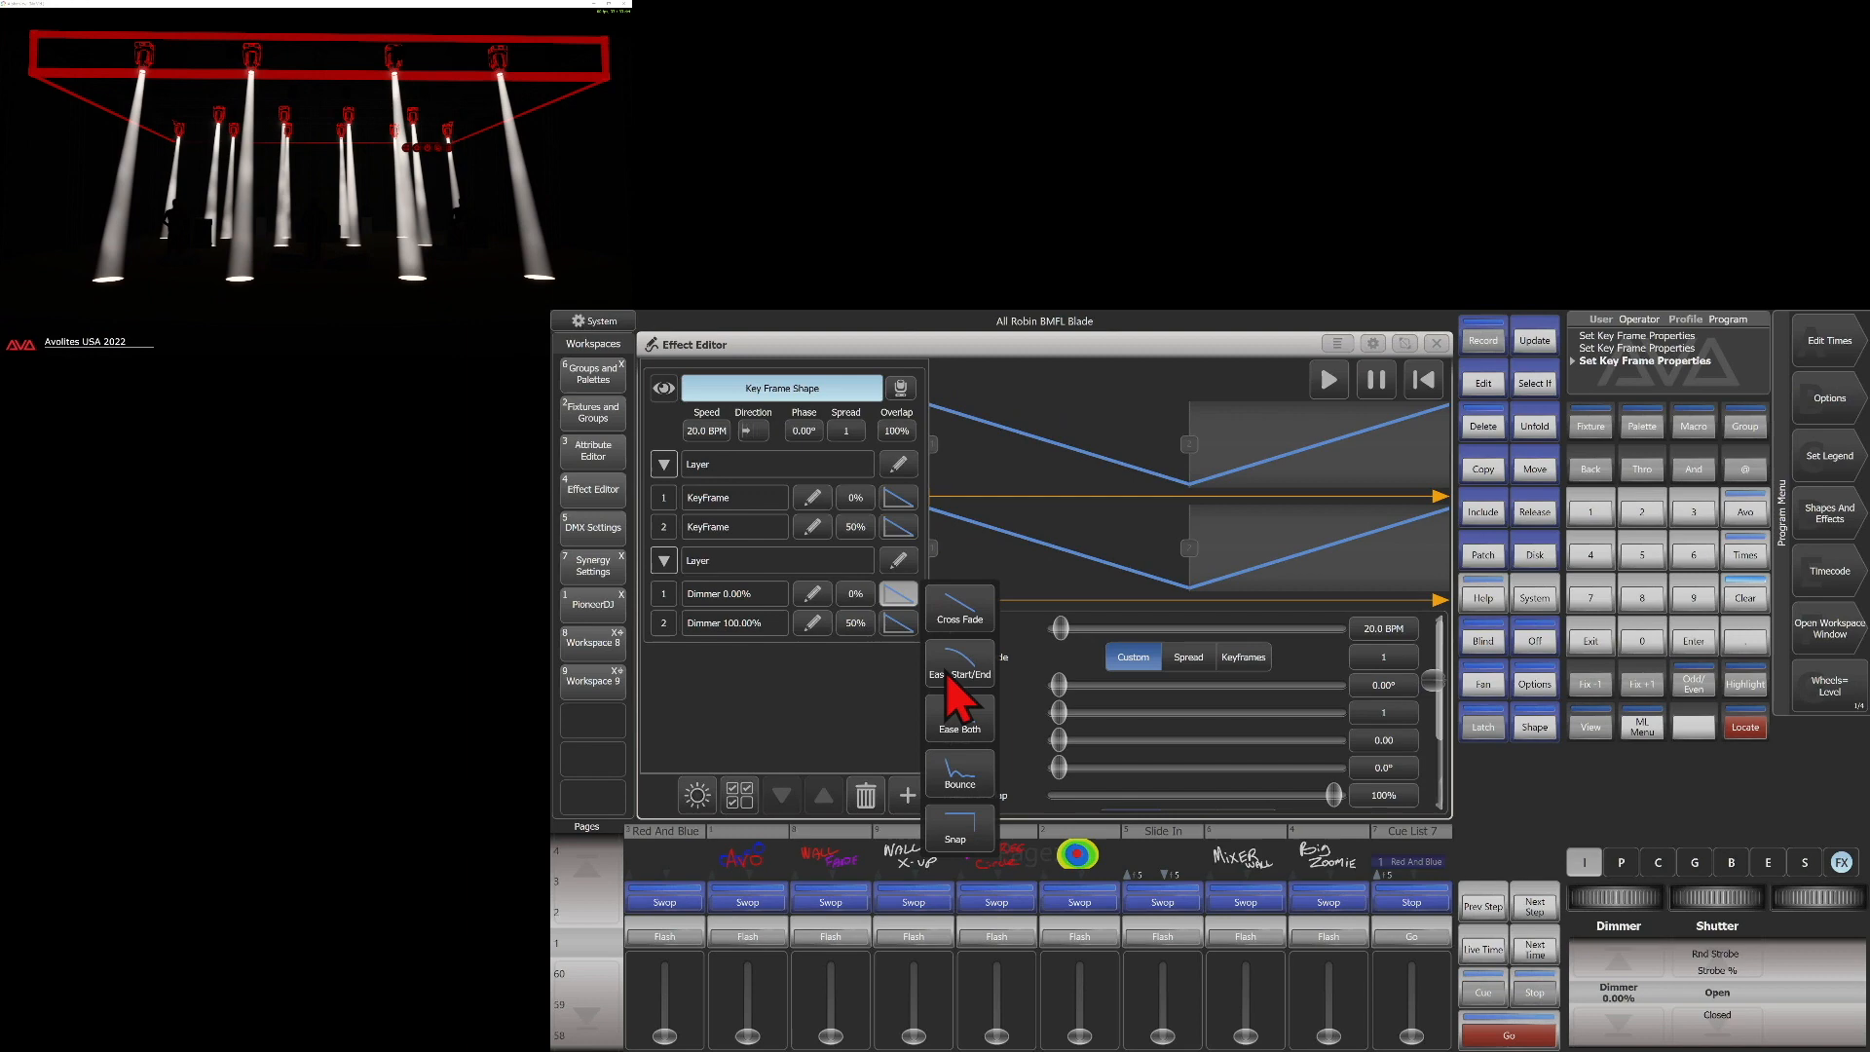
pyautogui.click(967, 853)
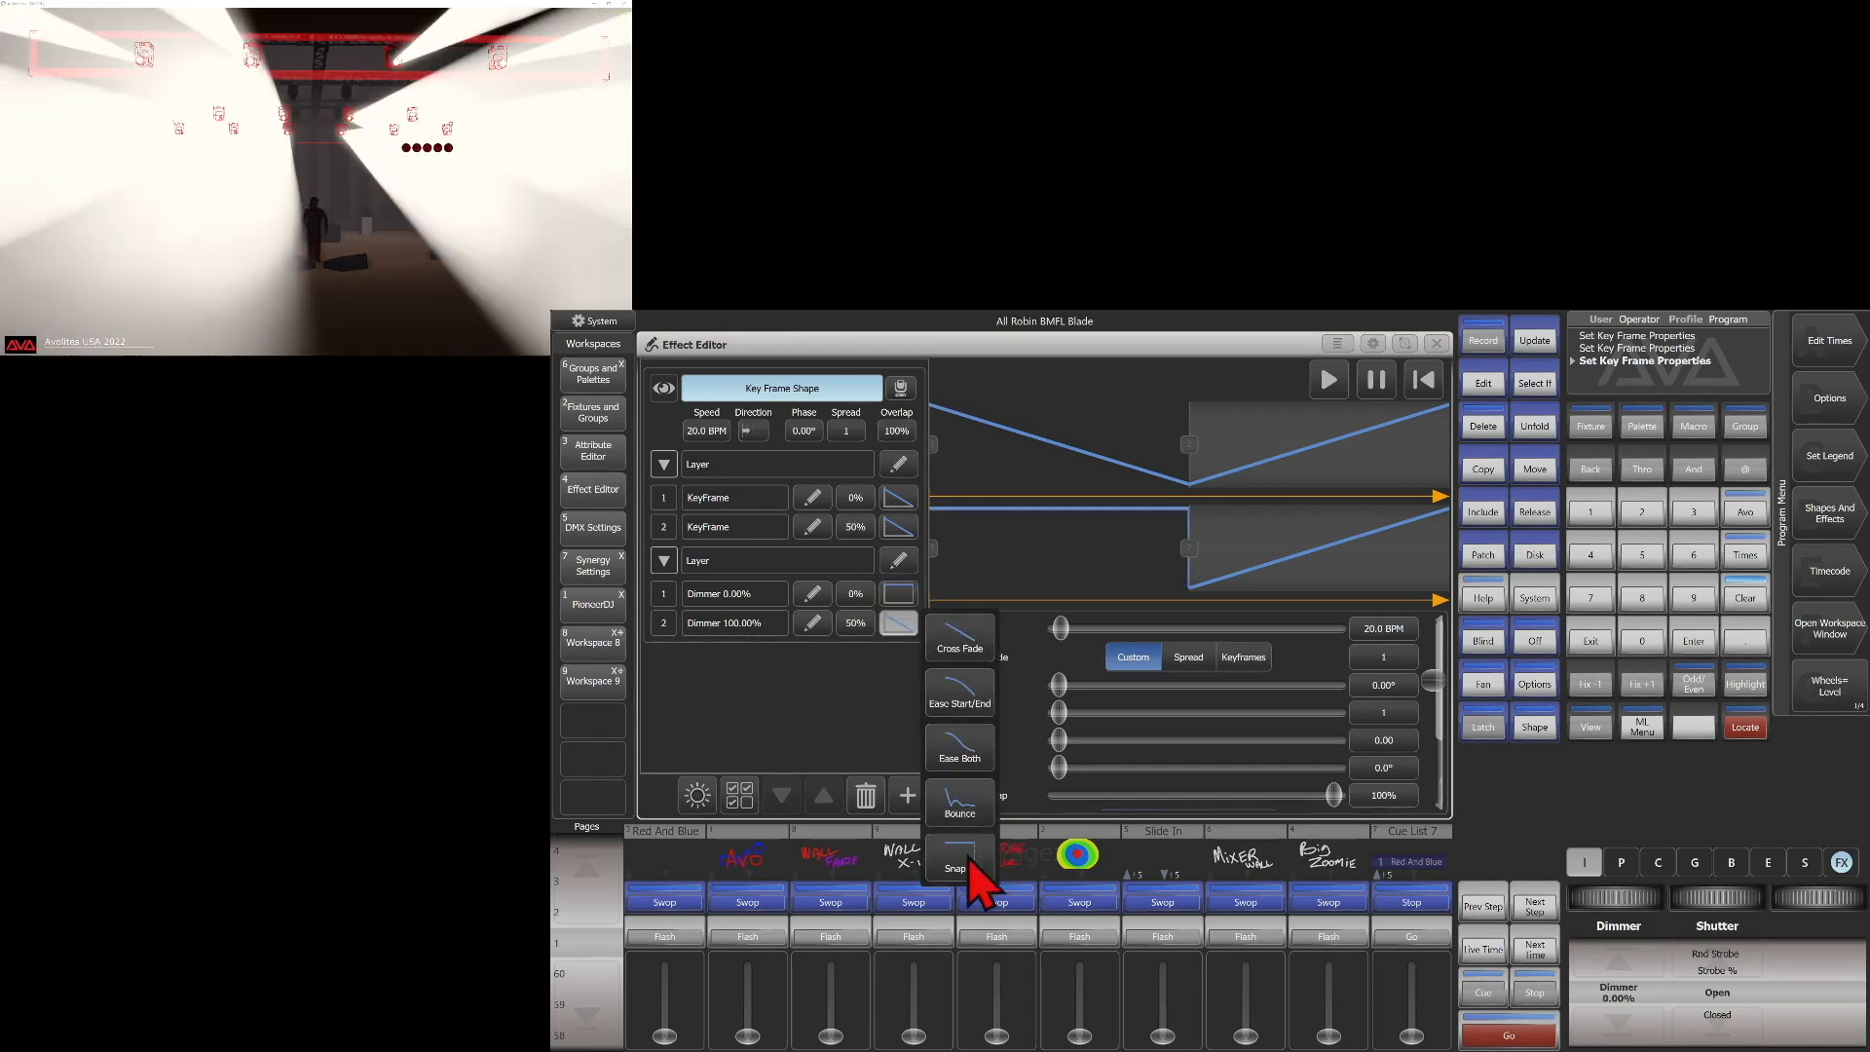
pyautogui.click(975, 872)
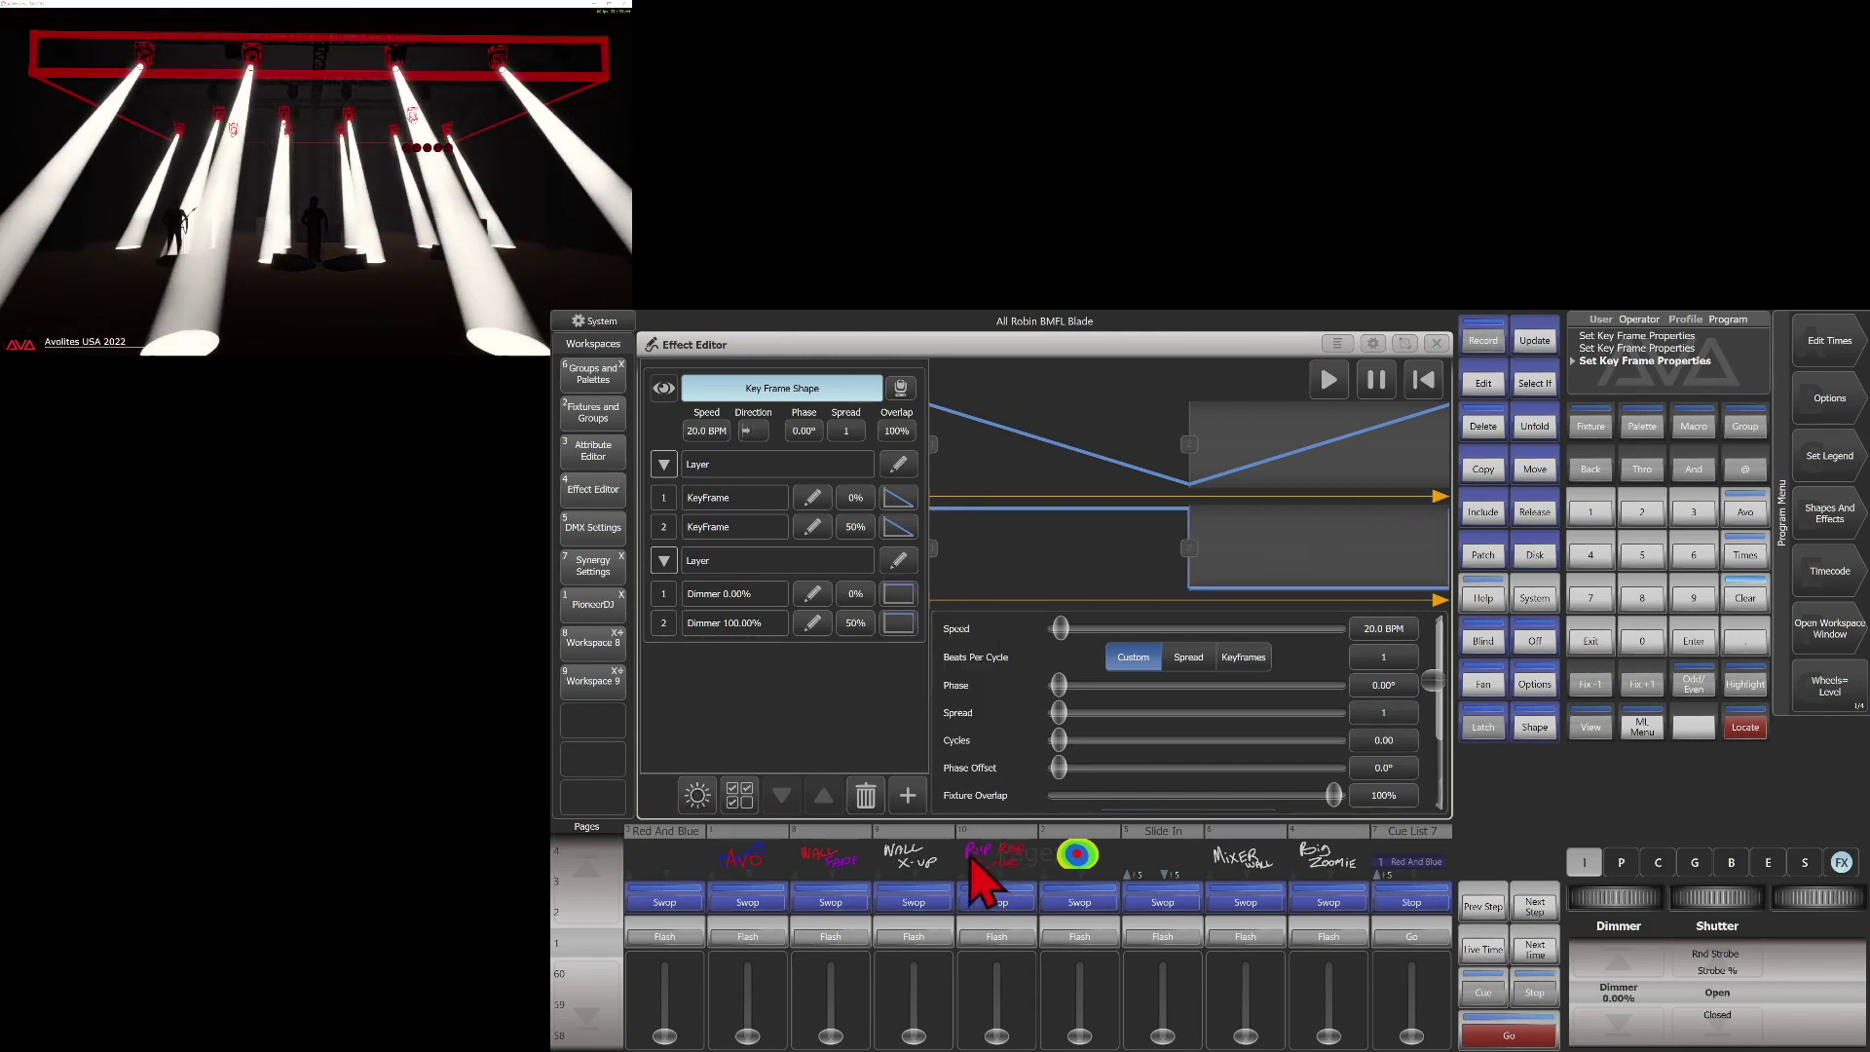
pyautogui.click(898, 504)
pyautogui.click(975, 698)
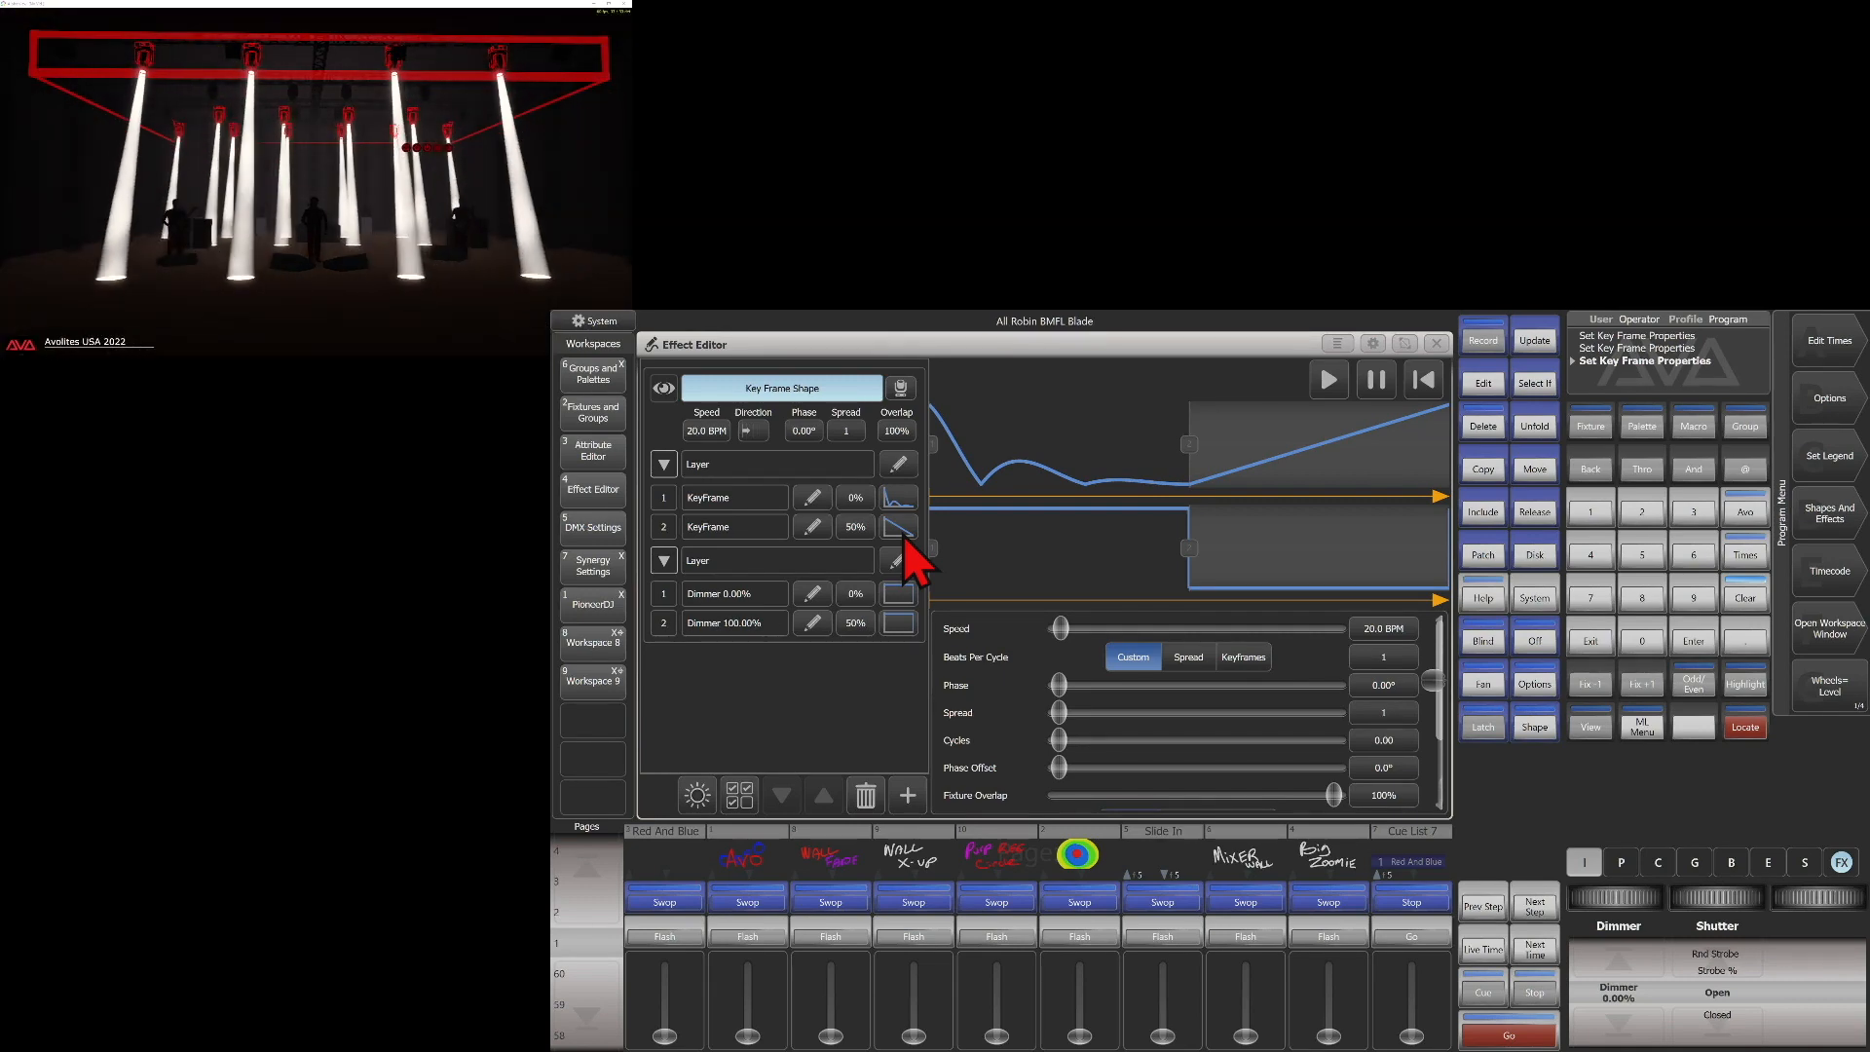
# Return position key frame 1 to Snap and try a Bounce curve on position key frame 2
pyautogui.click(898, 530)
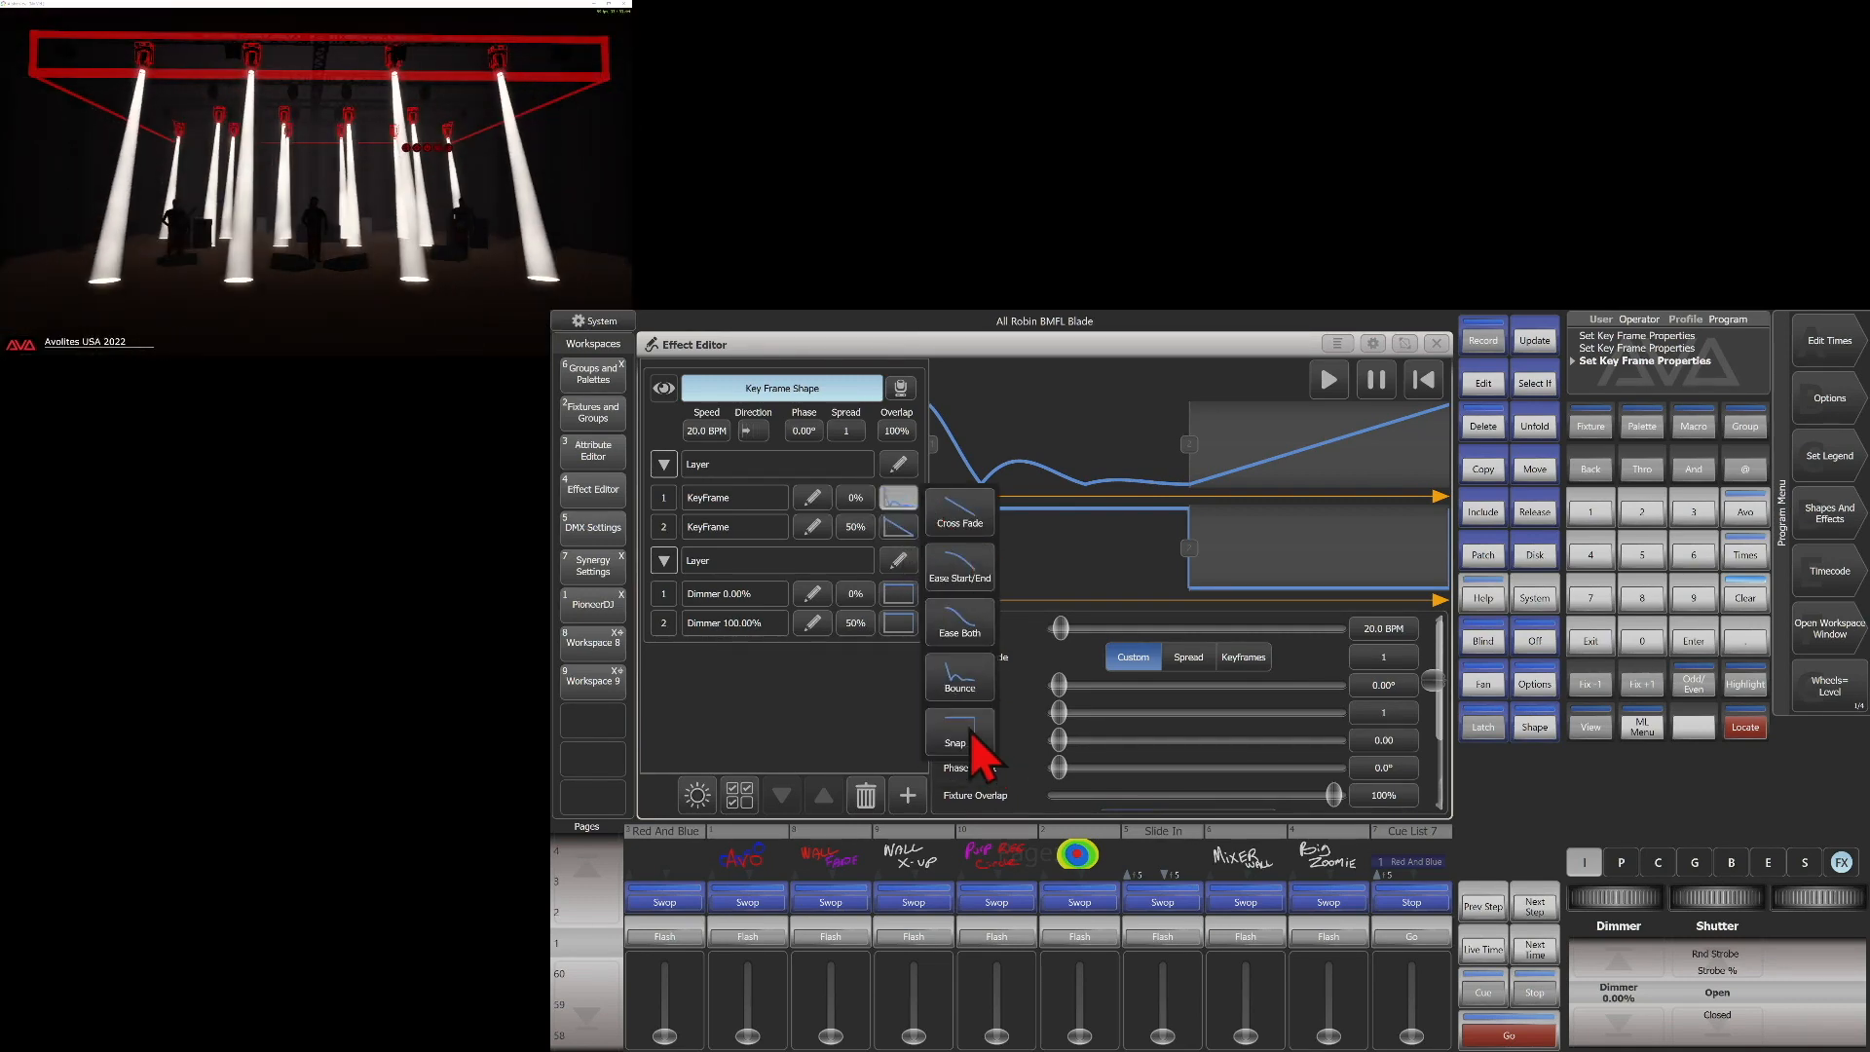
pyautogui.click(970, 738)
pyautogui.click(897, 521)
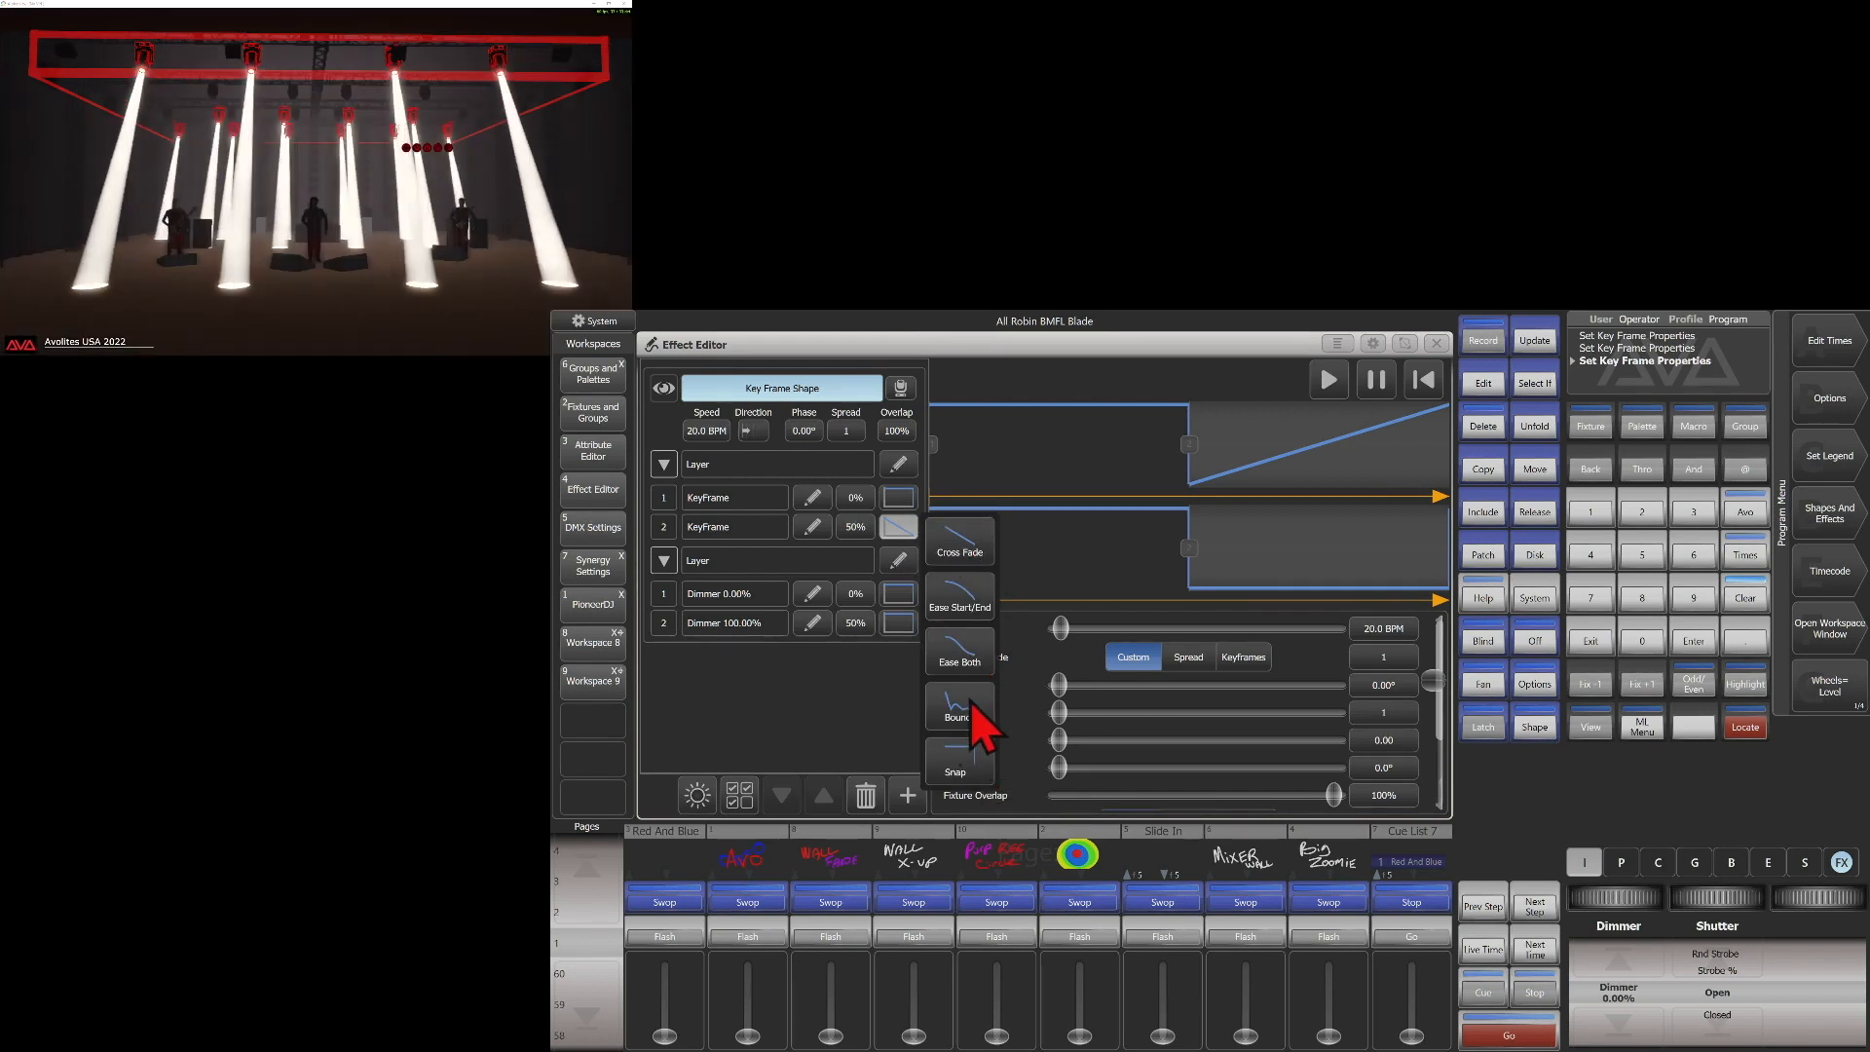
pyautogui.click(972, 709)
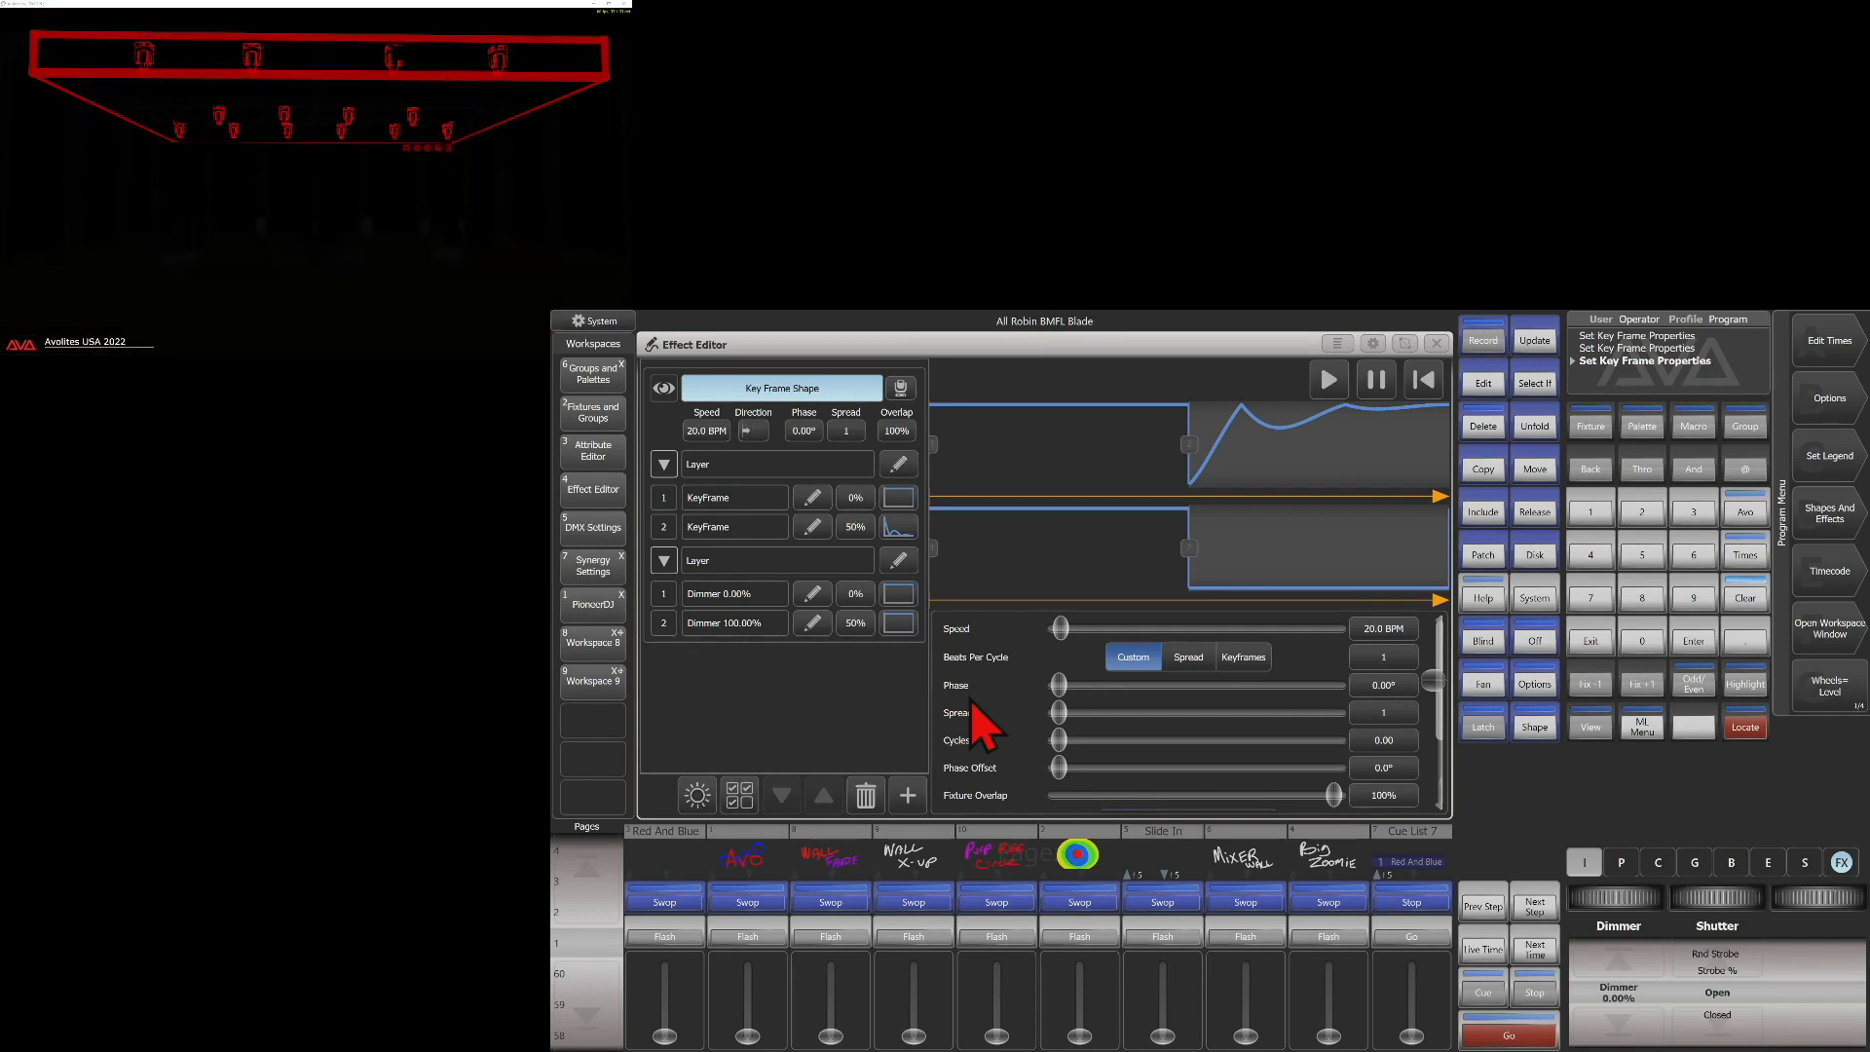
# Set position key frame 2 back to Snap and apply Bounce to the 100% dimmer key frame
pyautogui.click(898, 528)
pyautogui.click(970, 772)
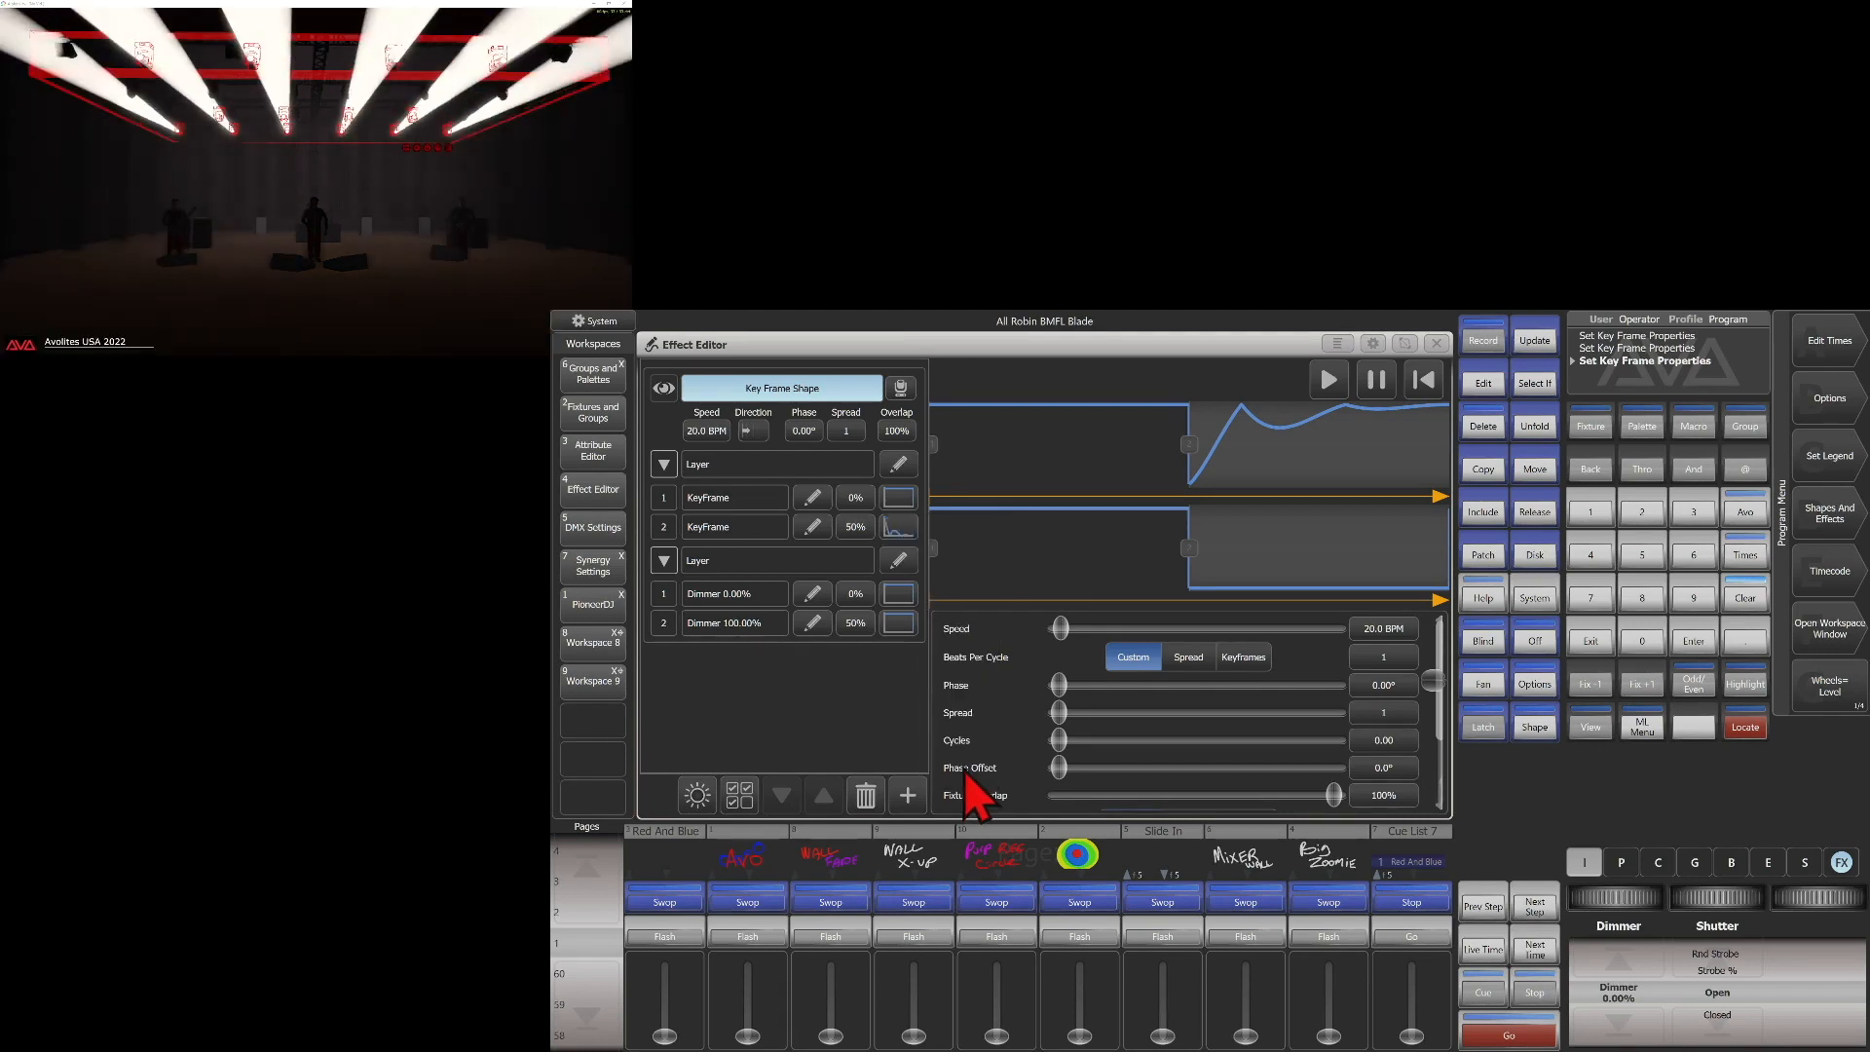
pyautogui.click(897, 625)
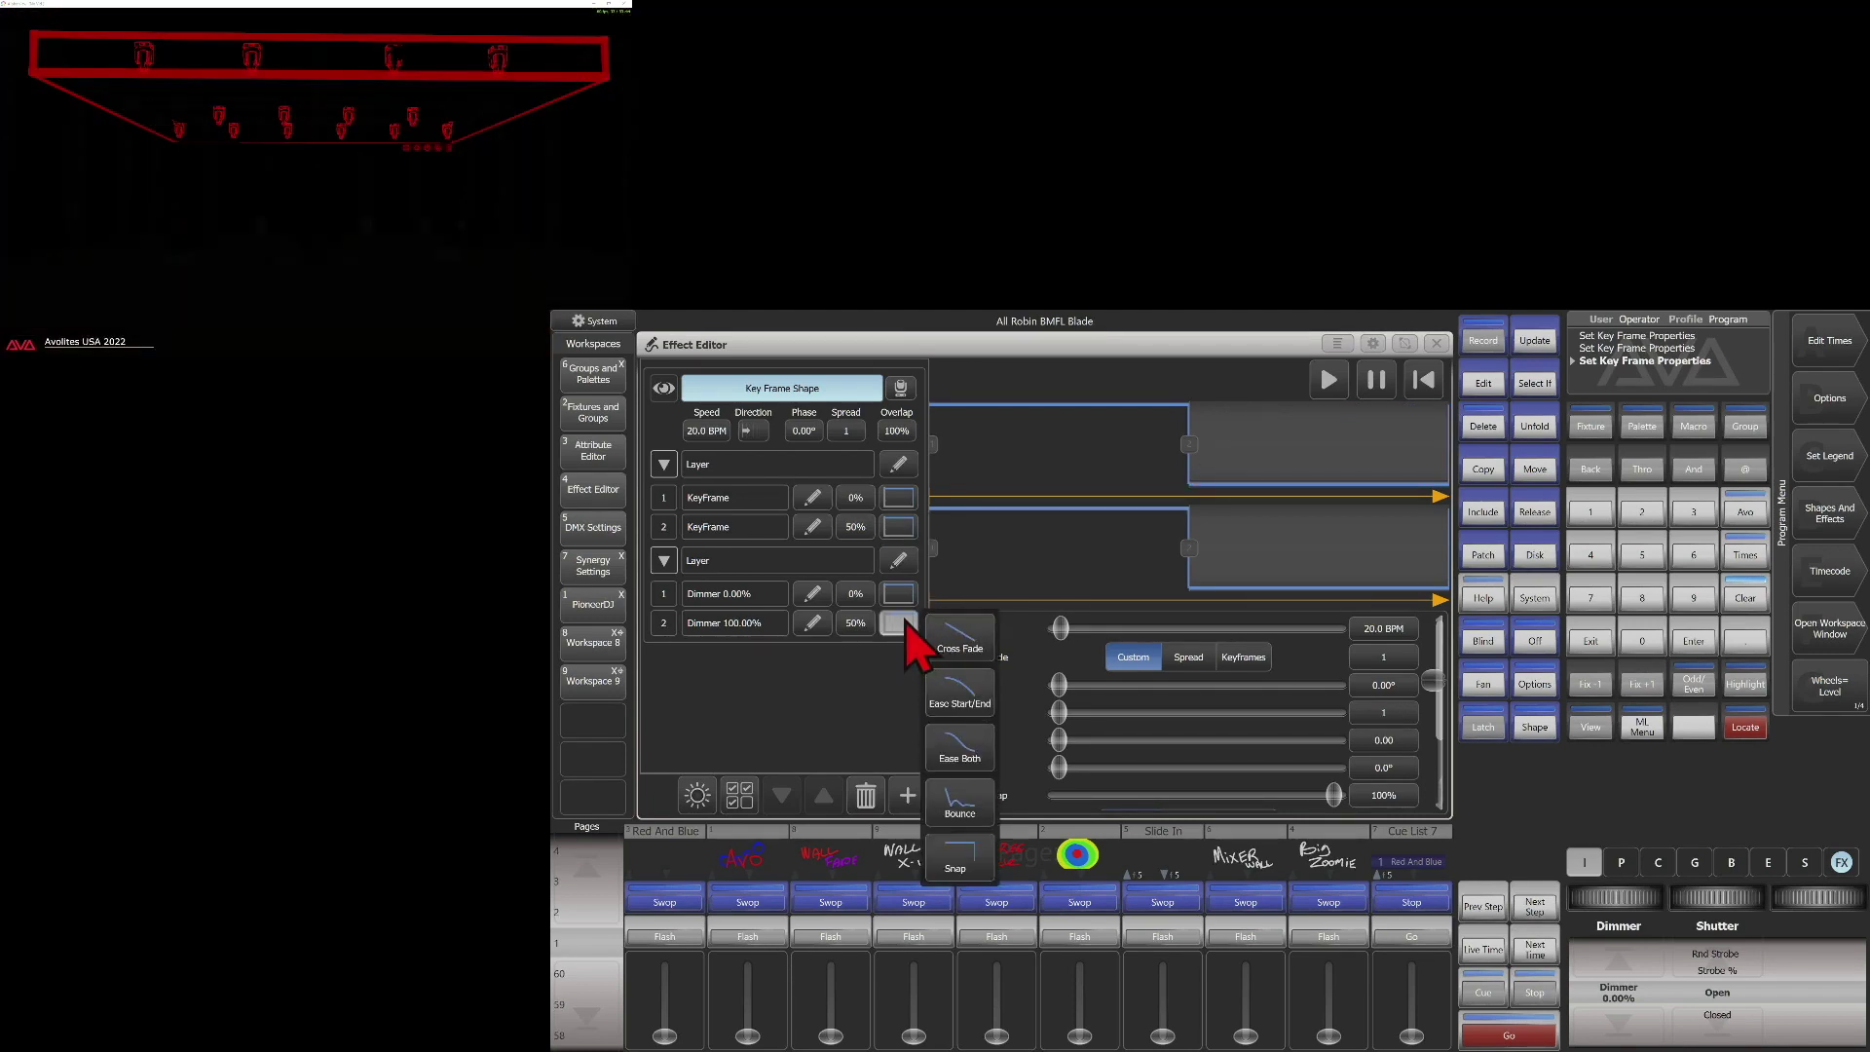
pyautogui.click(975, 816)
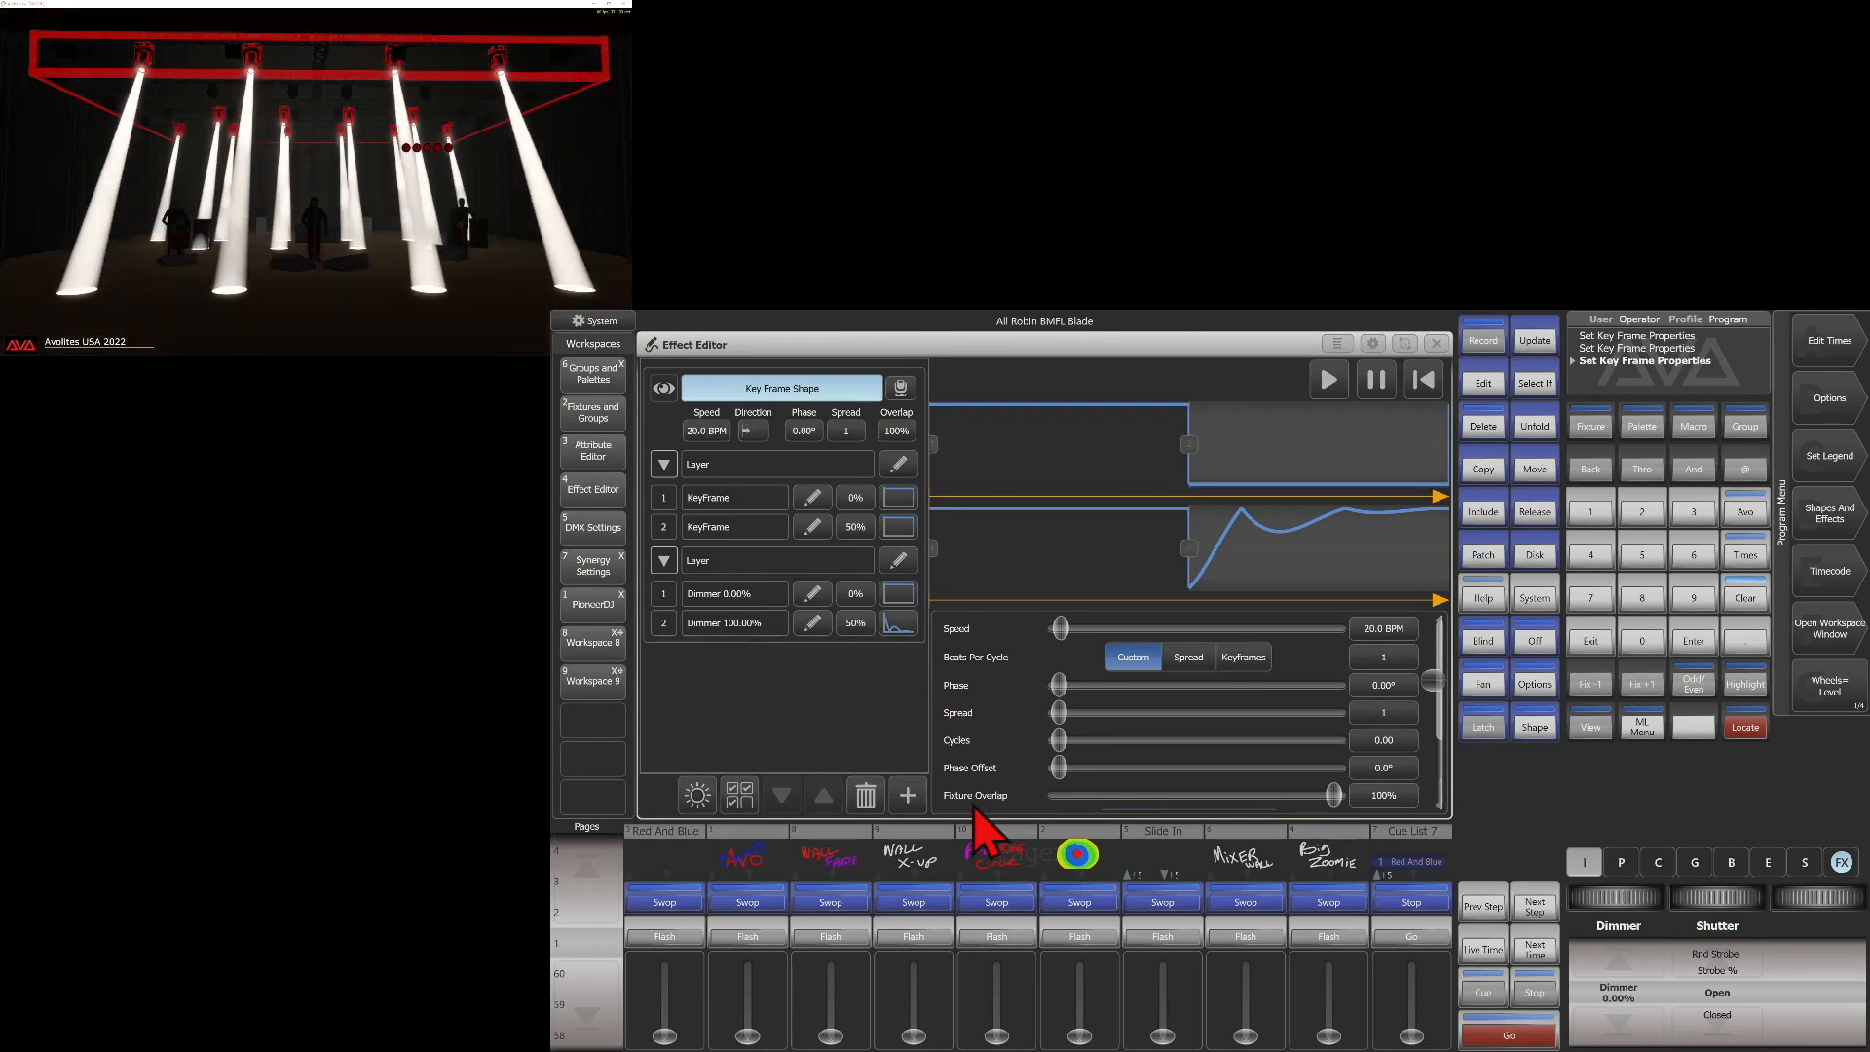
# Try Snap, then Ease Both, then Ease Start/End on the 100% dimmer key frame
pyautogui.click(896, 625)
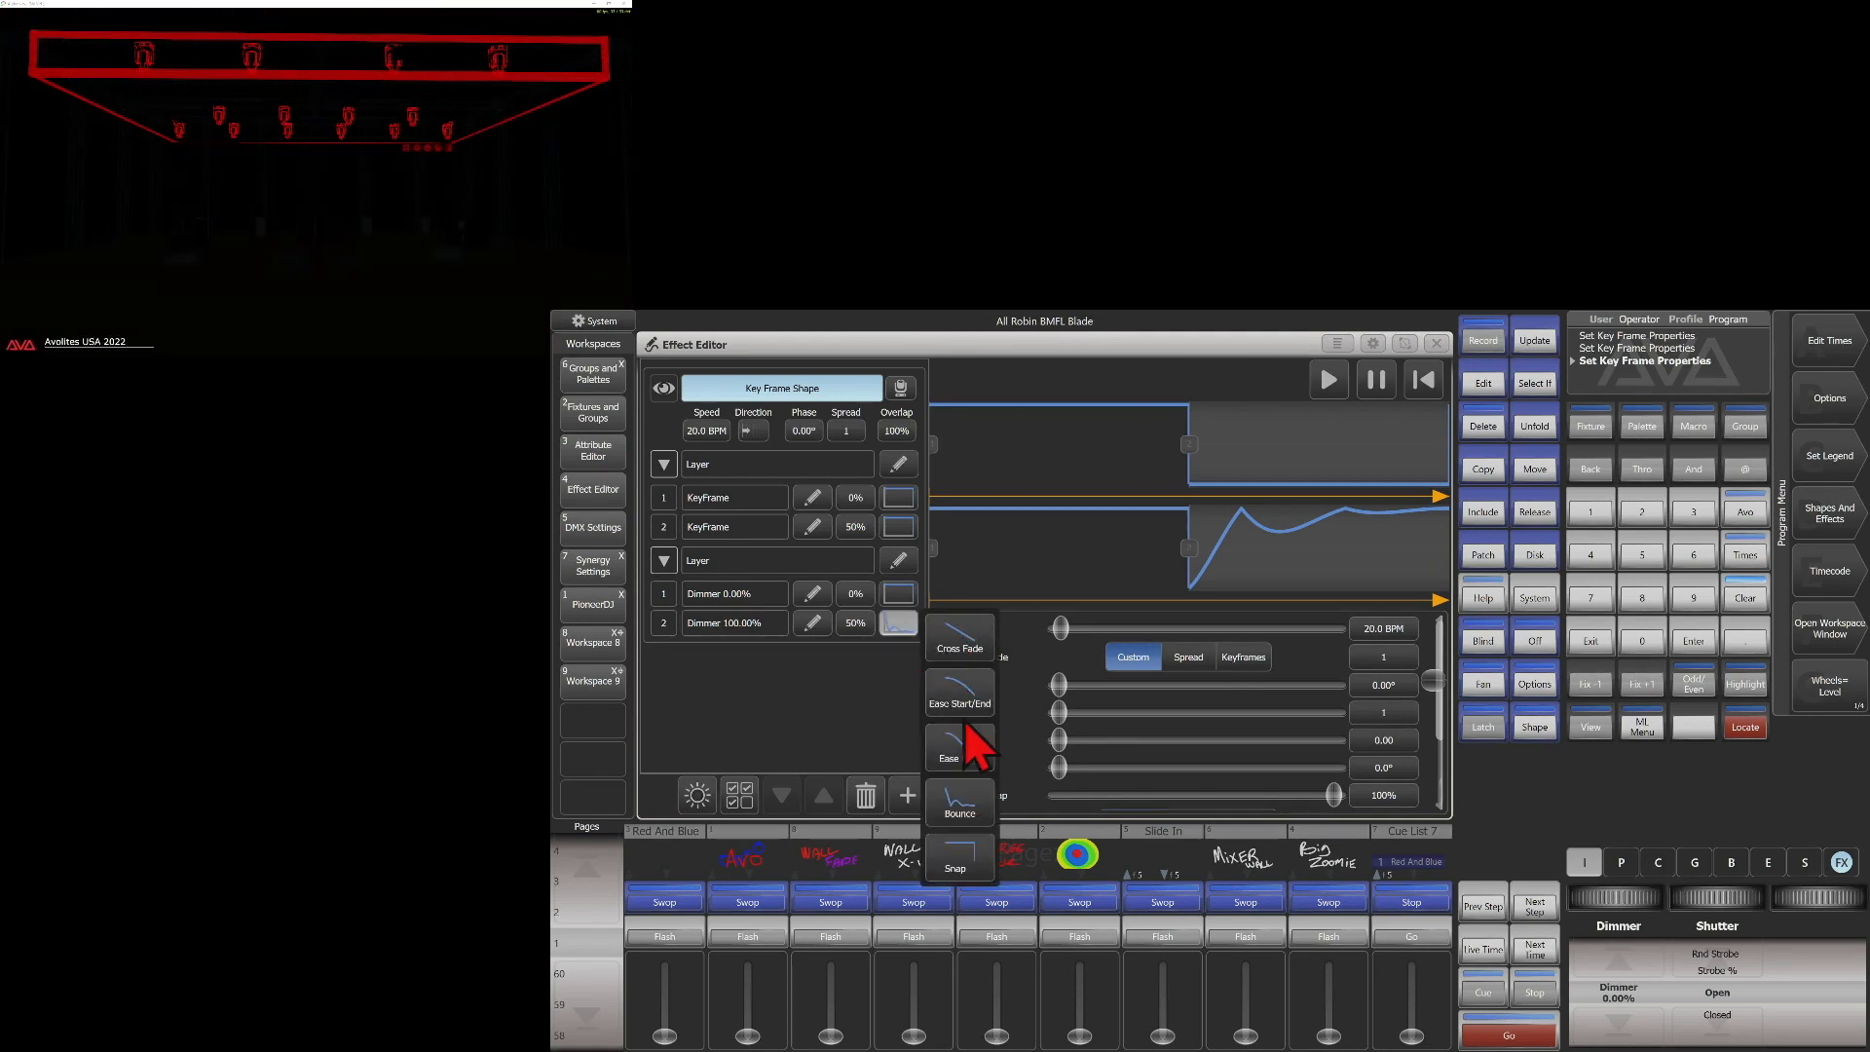
pyautogui.click(962, 865)
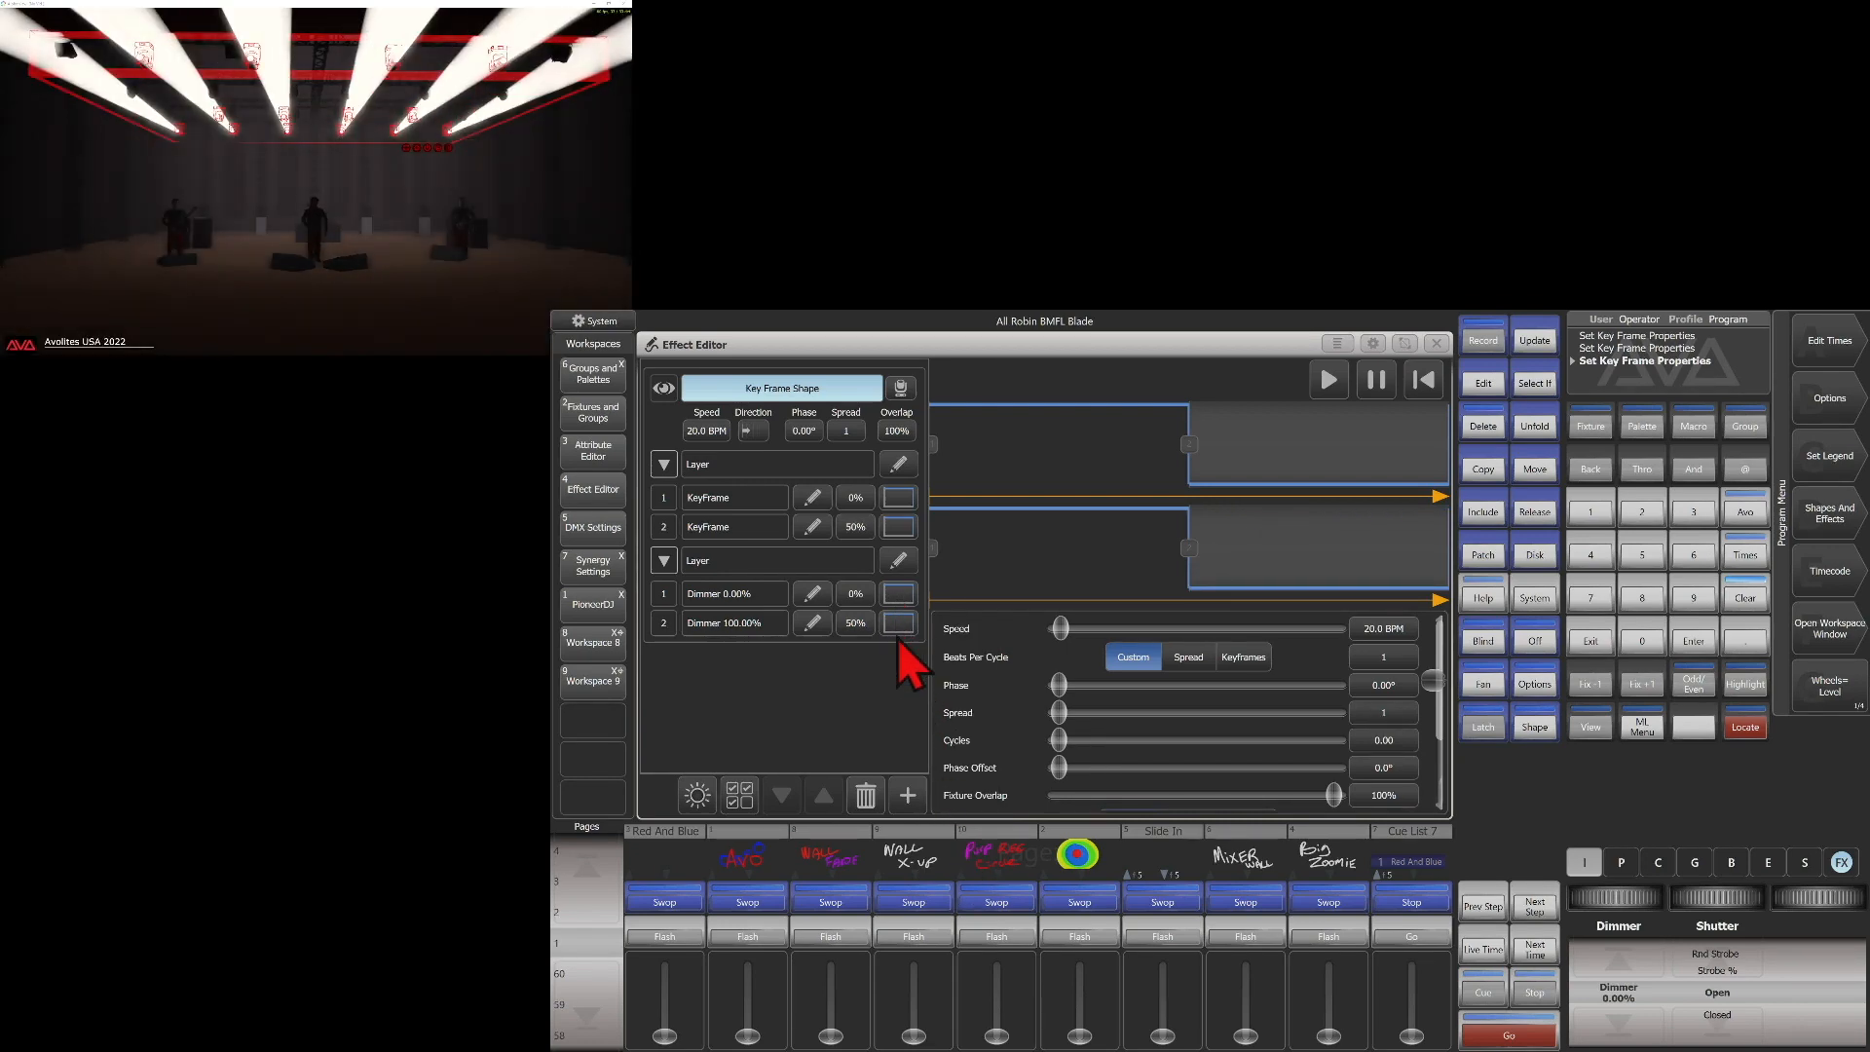
pyautogui.click(897, 626)
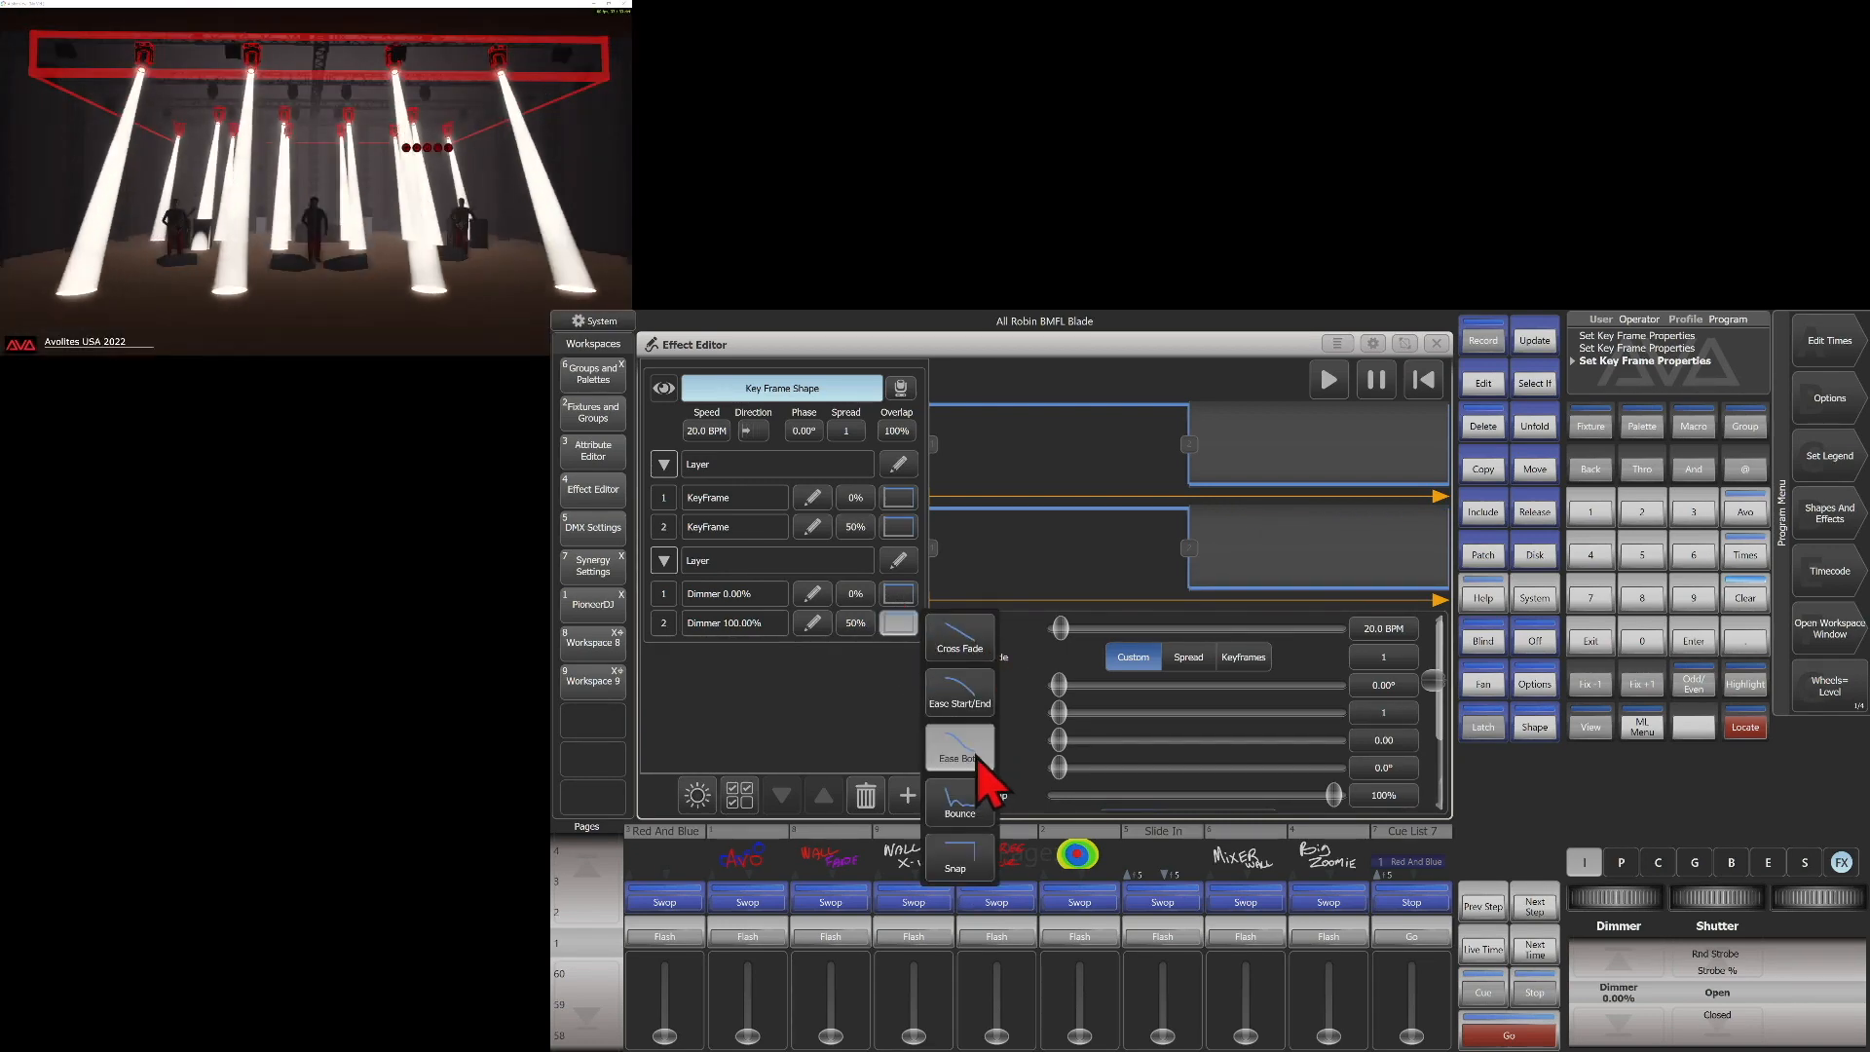
pyautogui.click(979, 770)
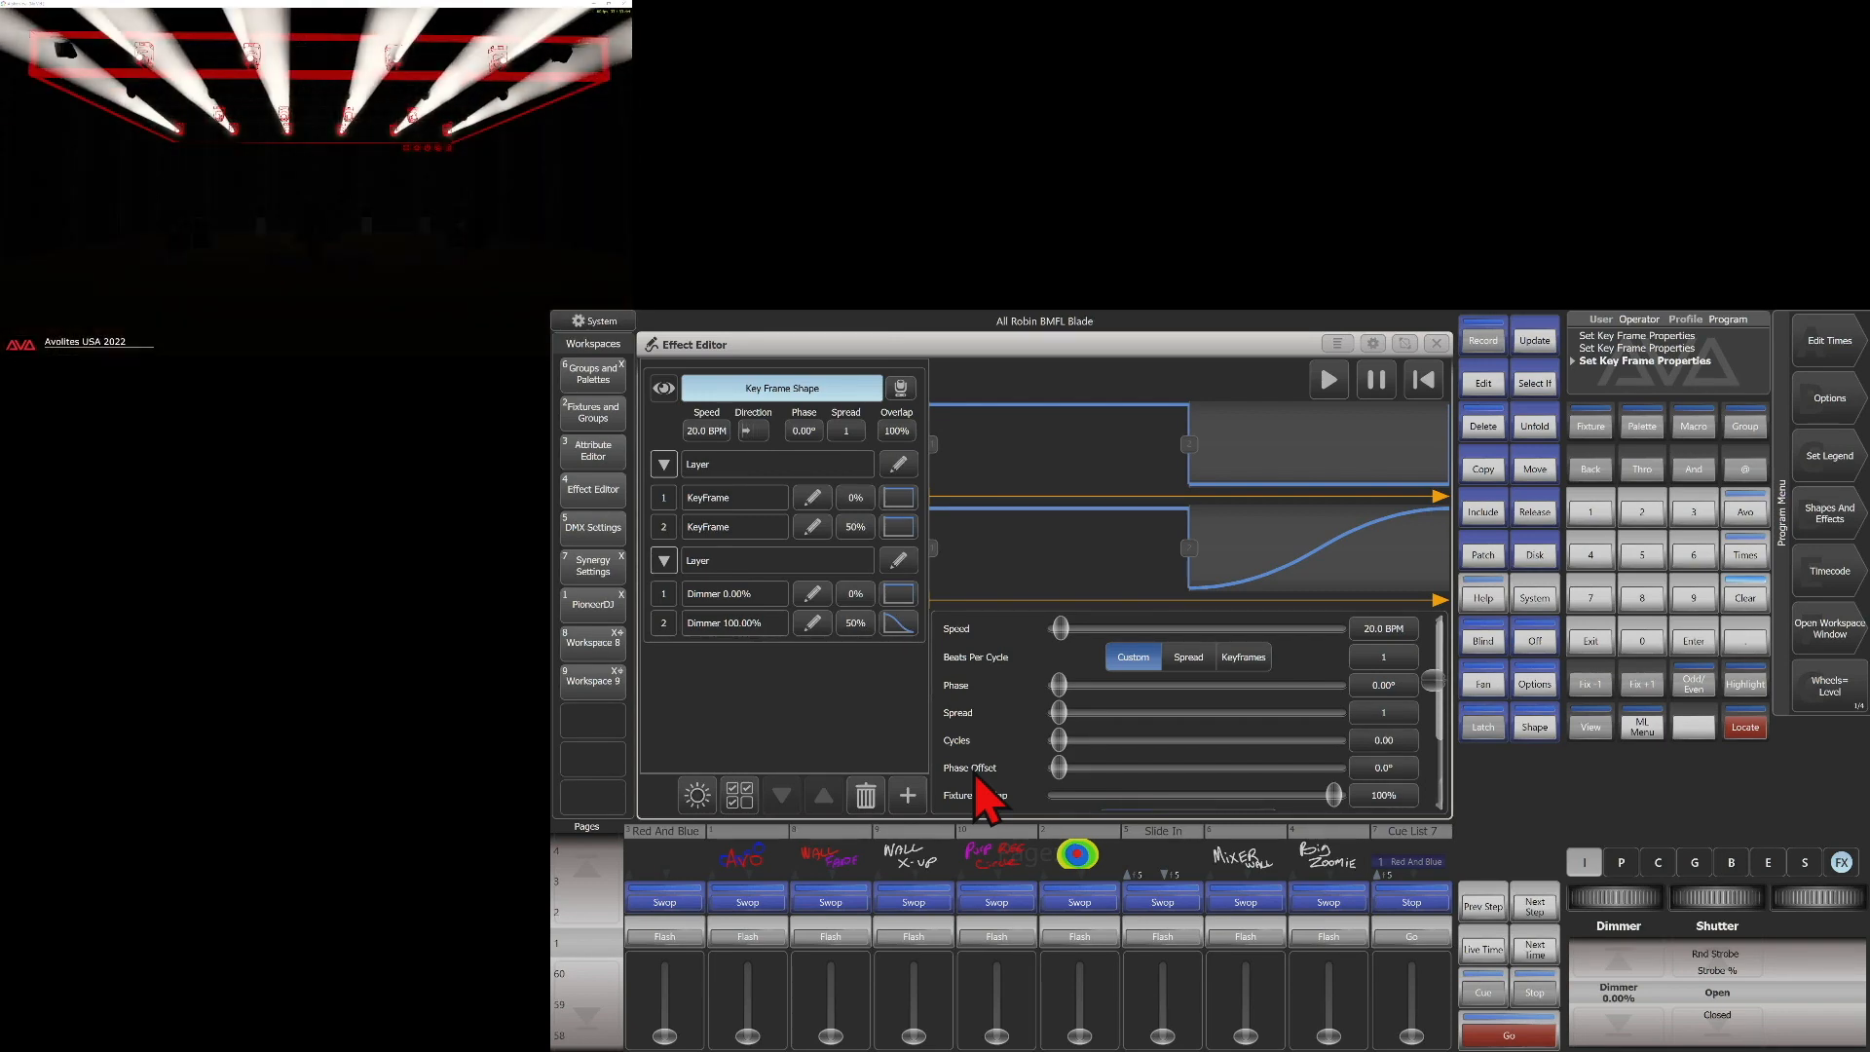
pyautogui.click(896, 625)
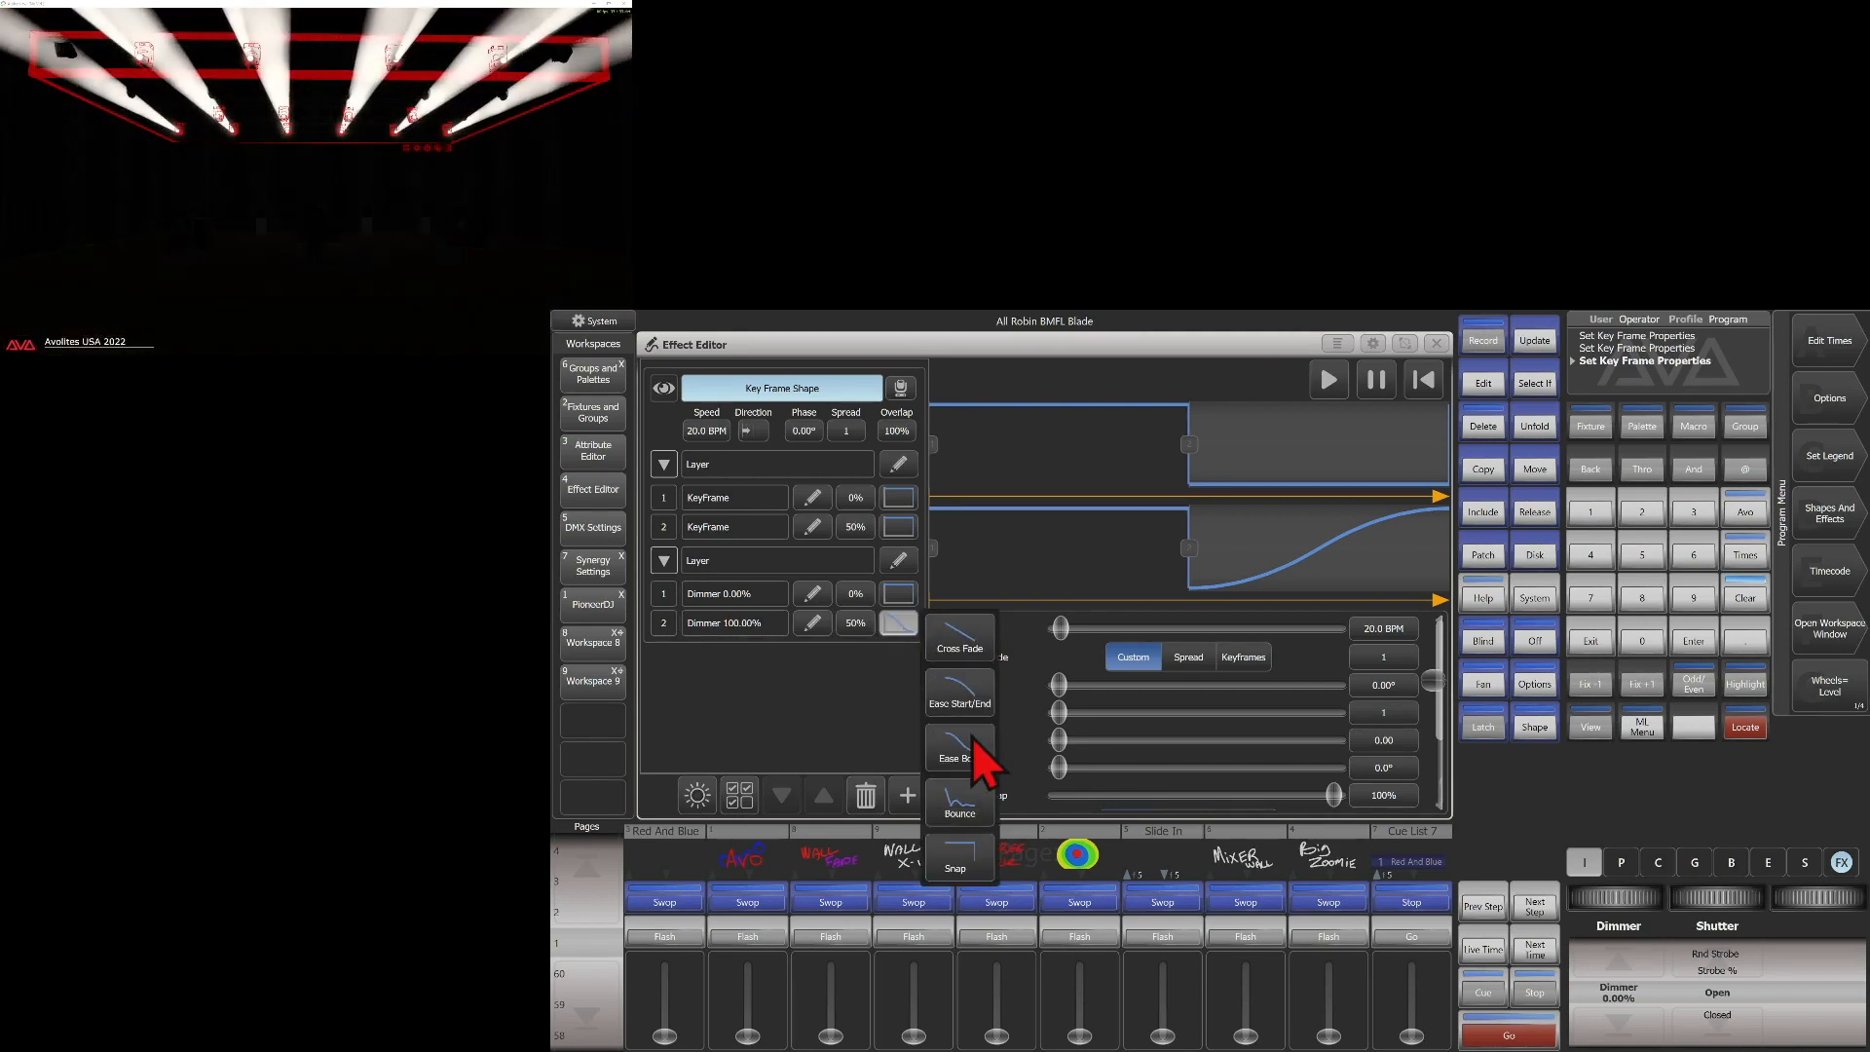
pyautogui.click(970, 716)
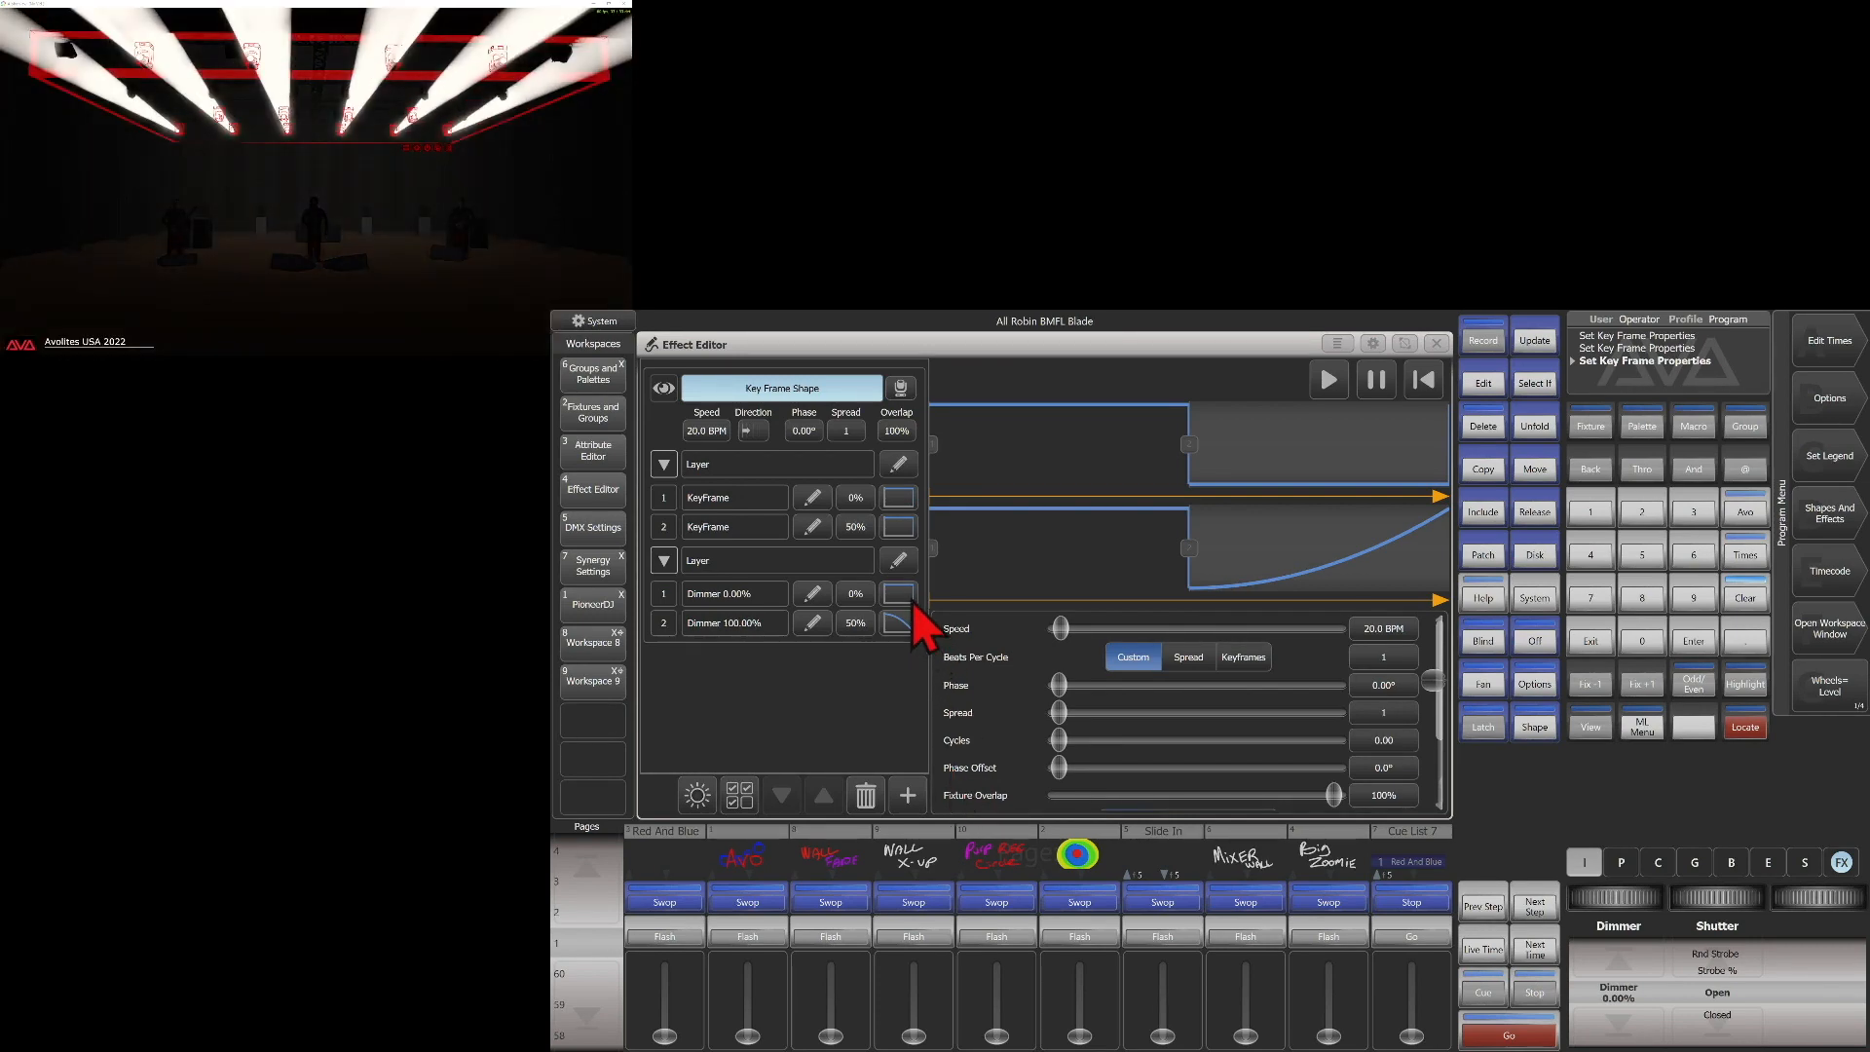
# Give the 0% dimmer key frame an eased curve
pyautogui.click(903, 596)
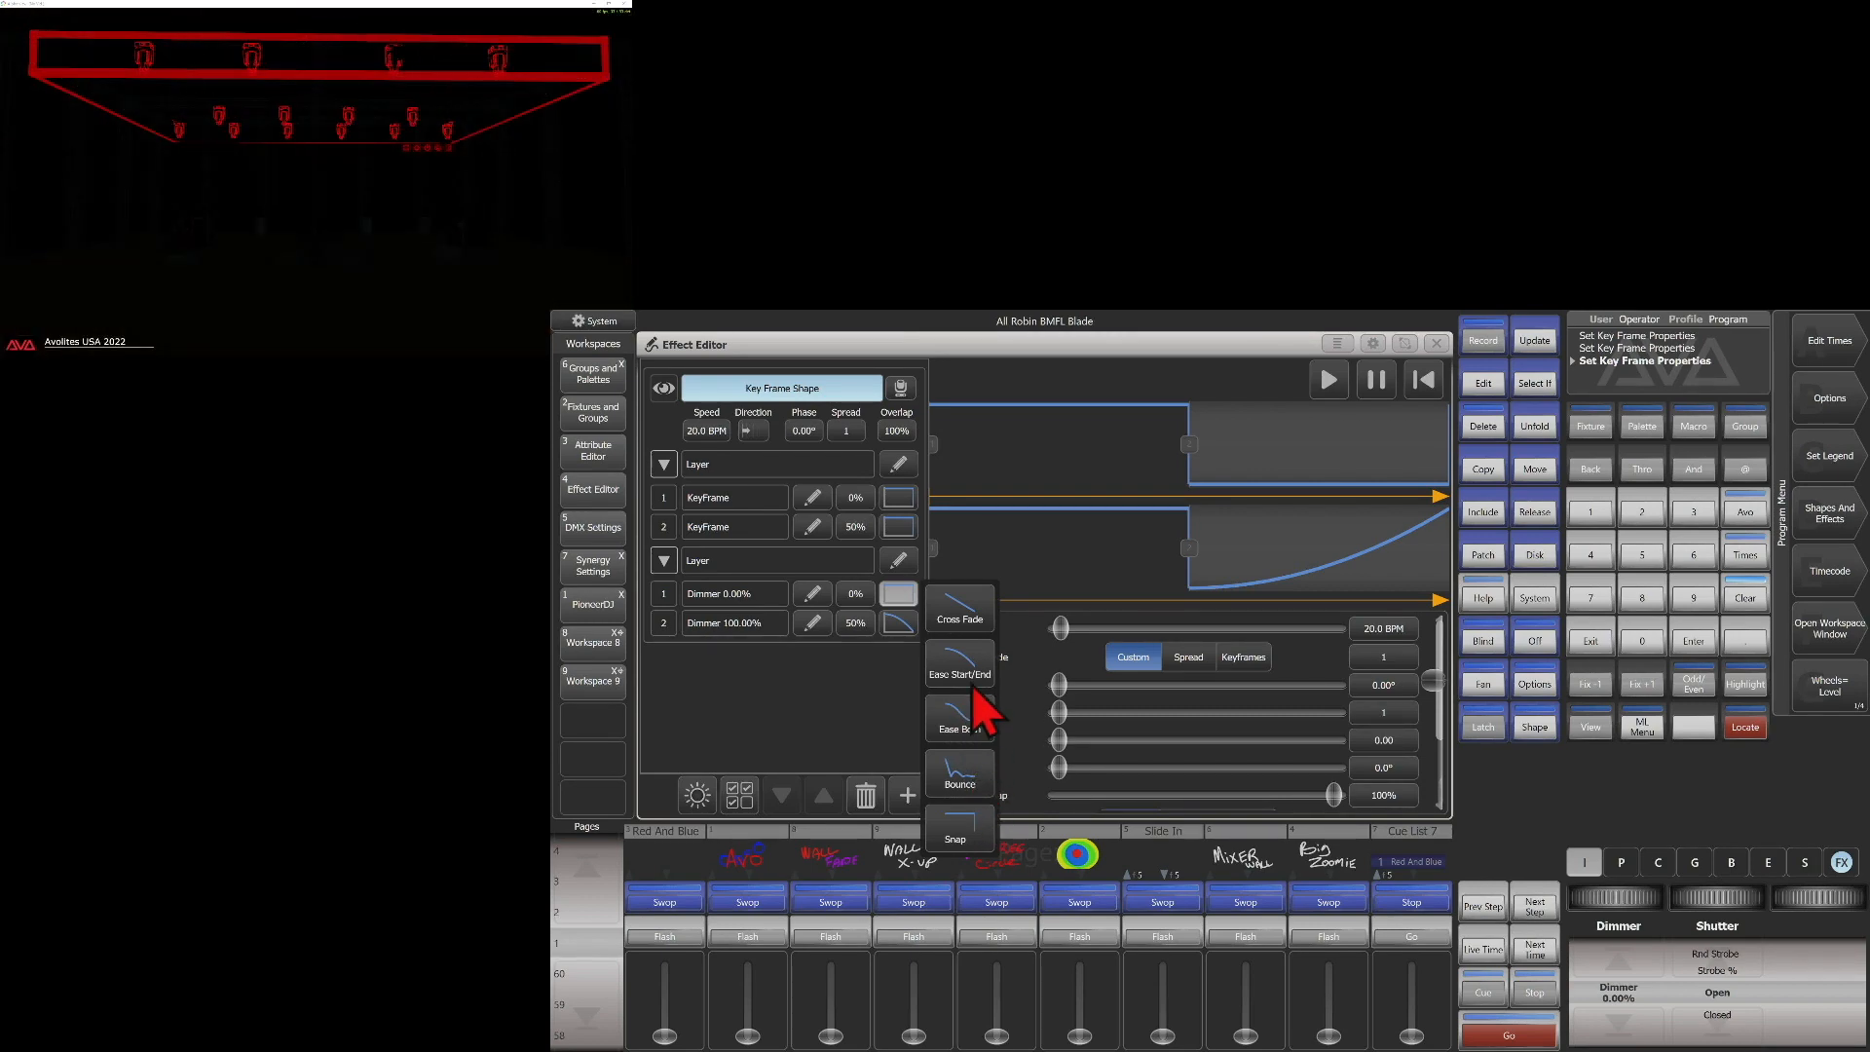
pyautogui.click(974, 693)
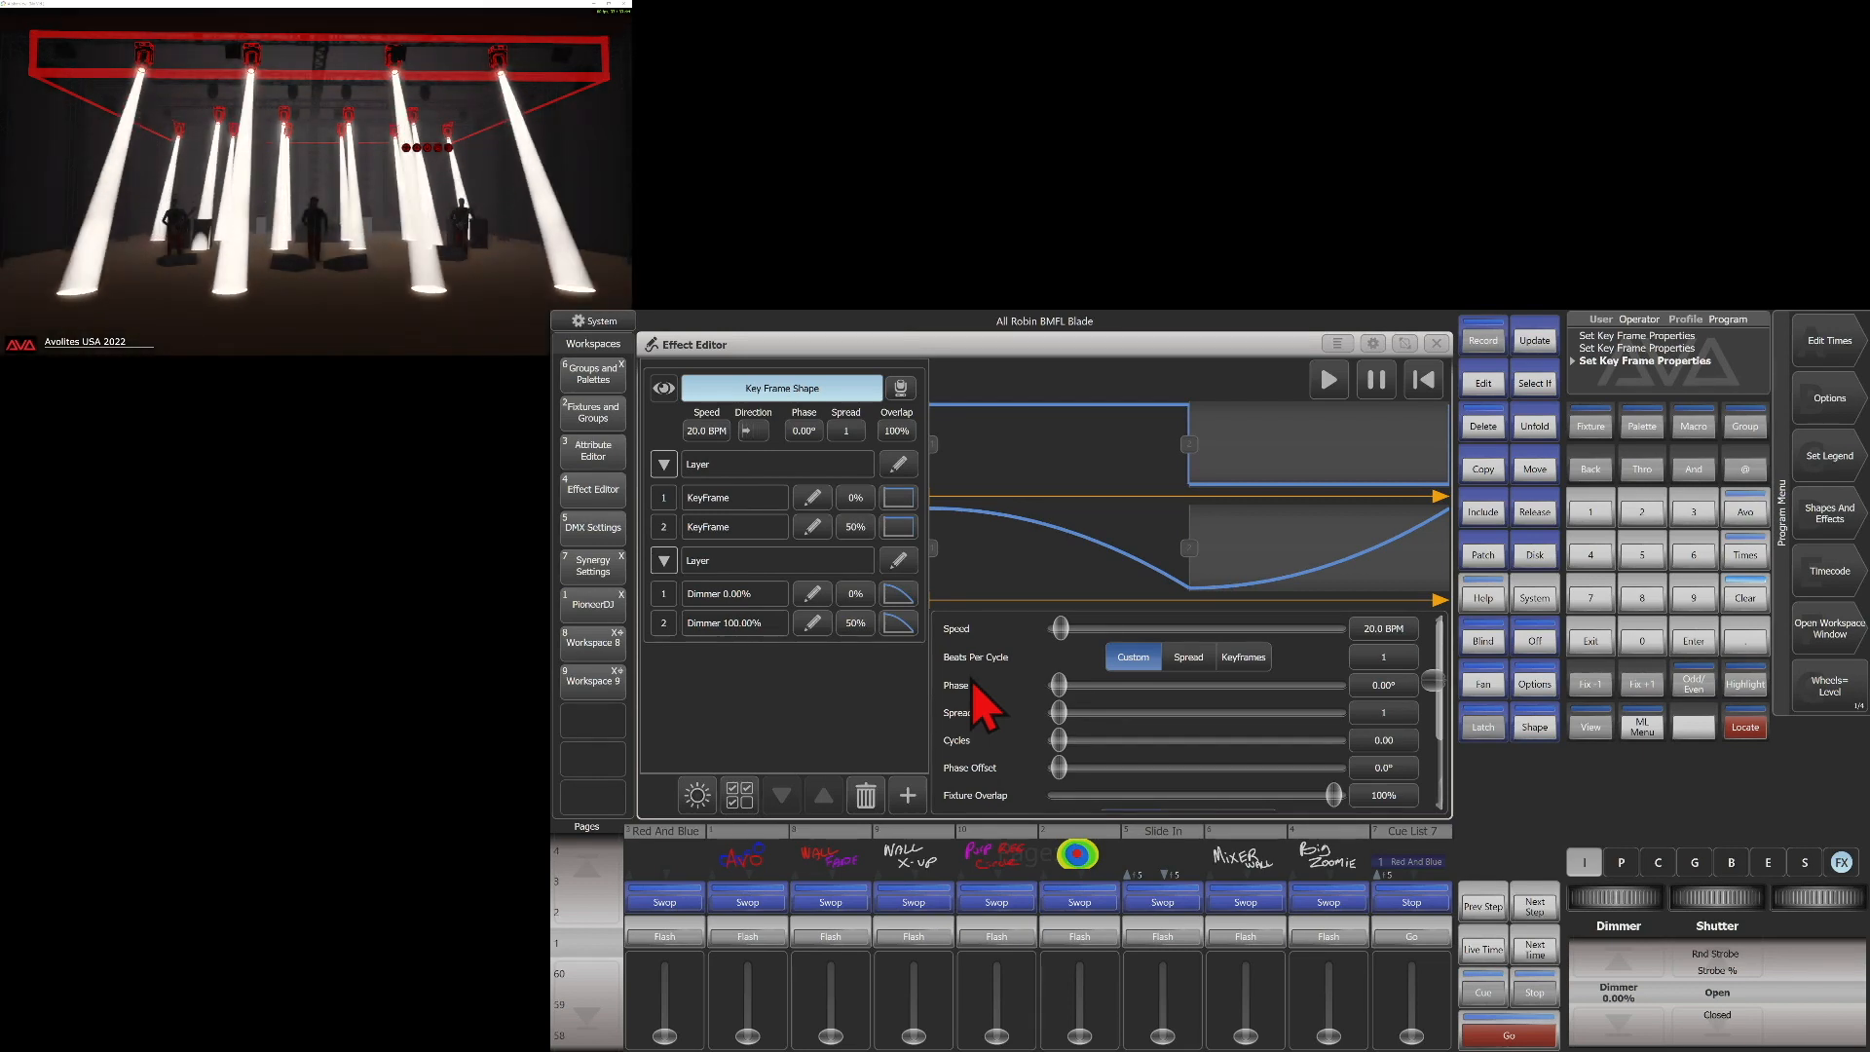
# Try Snap, eased, S-curve and Bounce curves on the 0% and 100% dimmer key frames
pyautogui.click(898, 621)
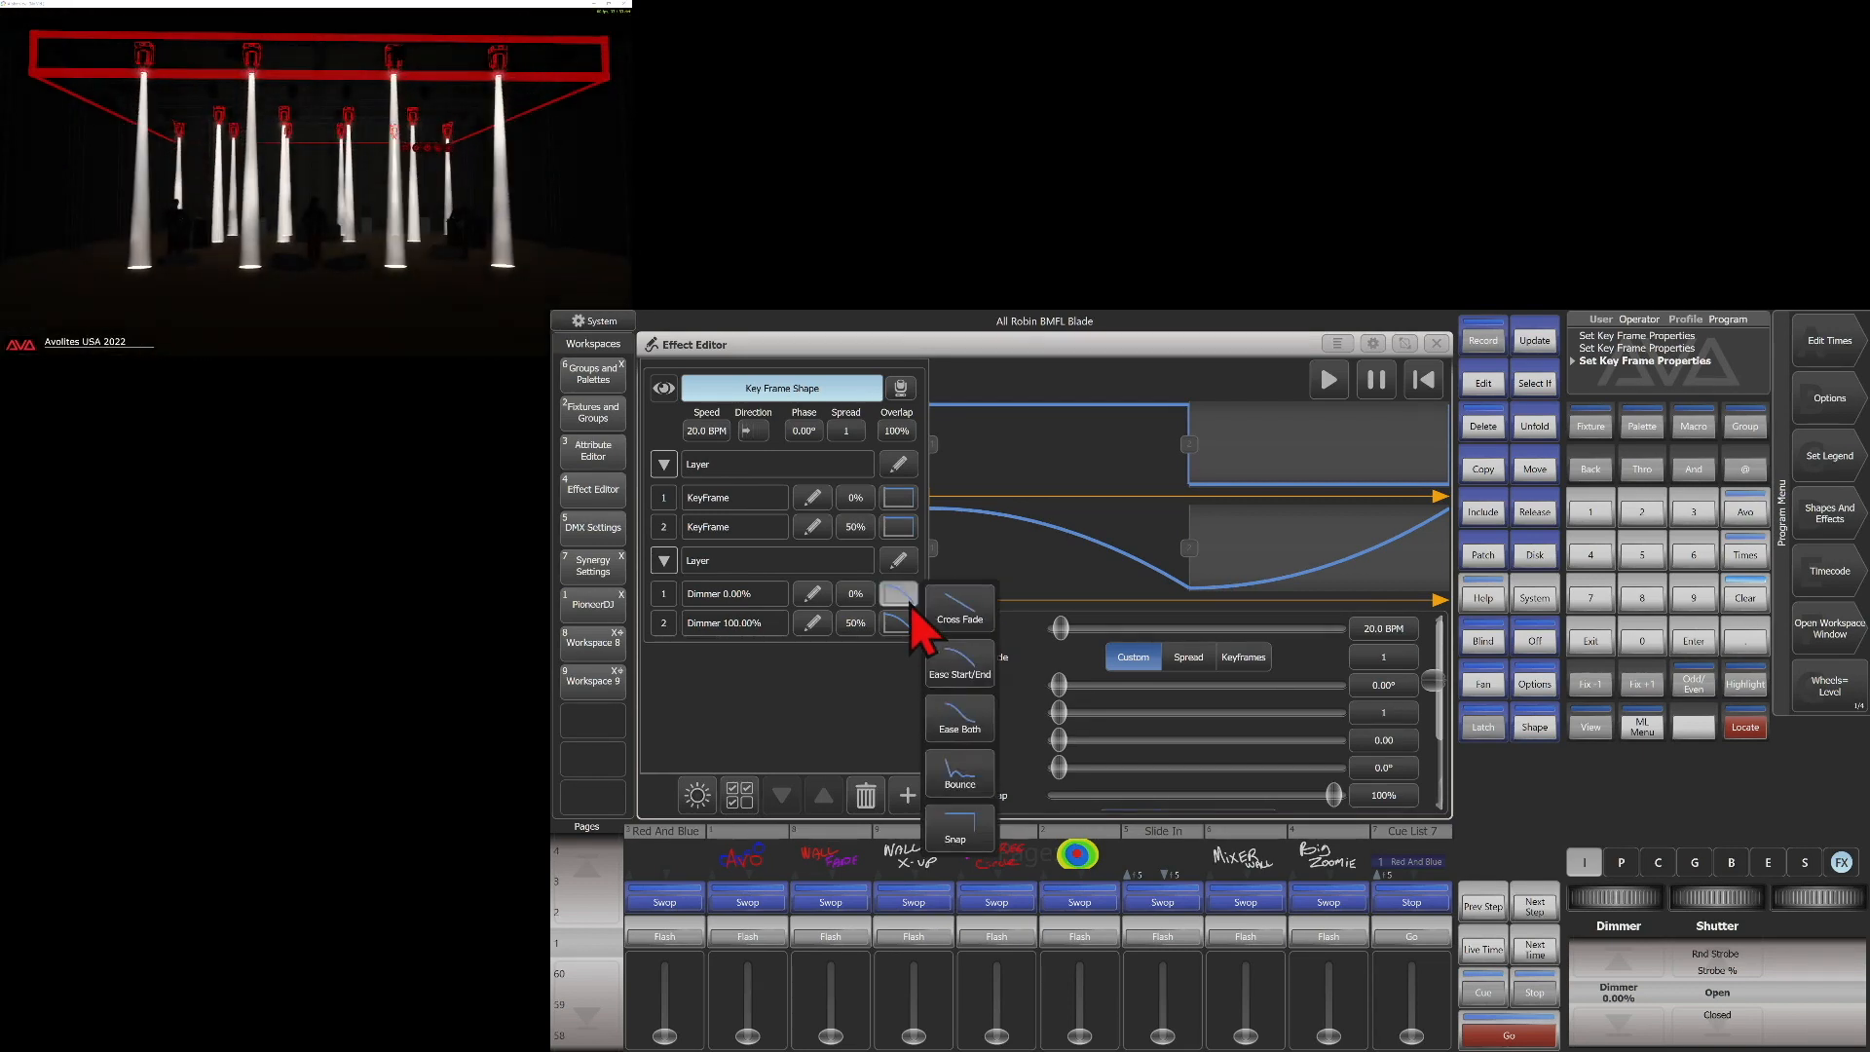
pyautogui.click(951, 665)
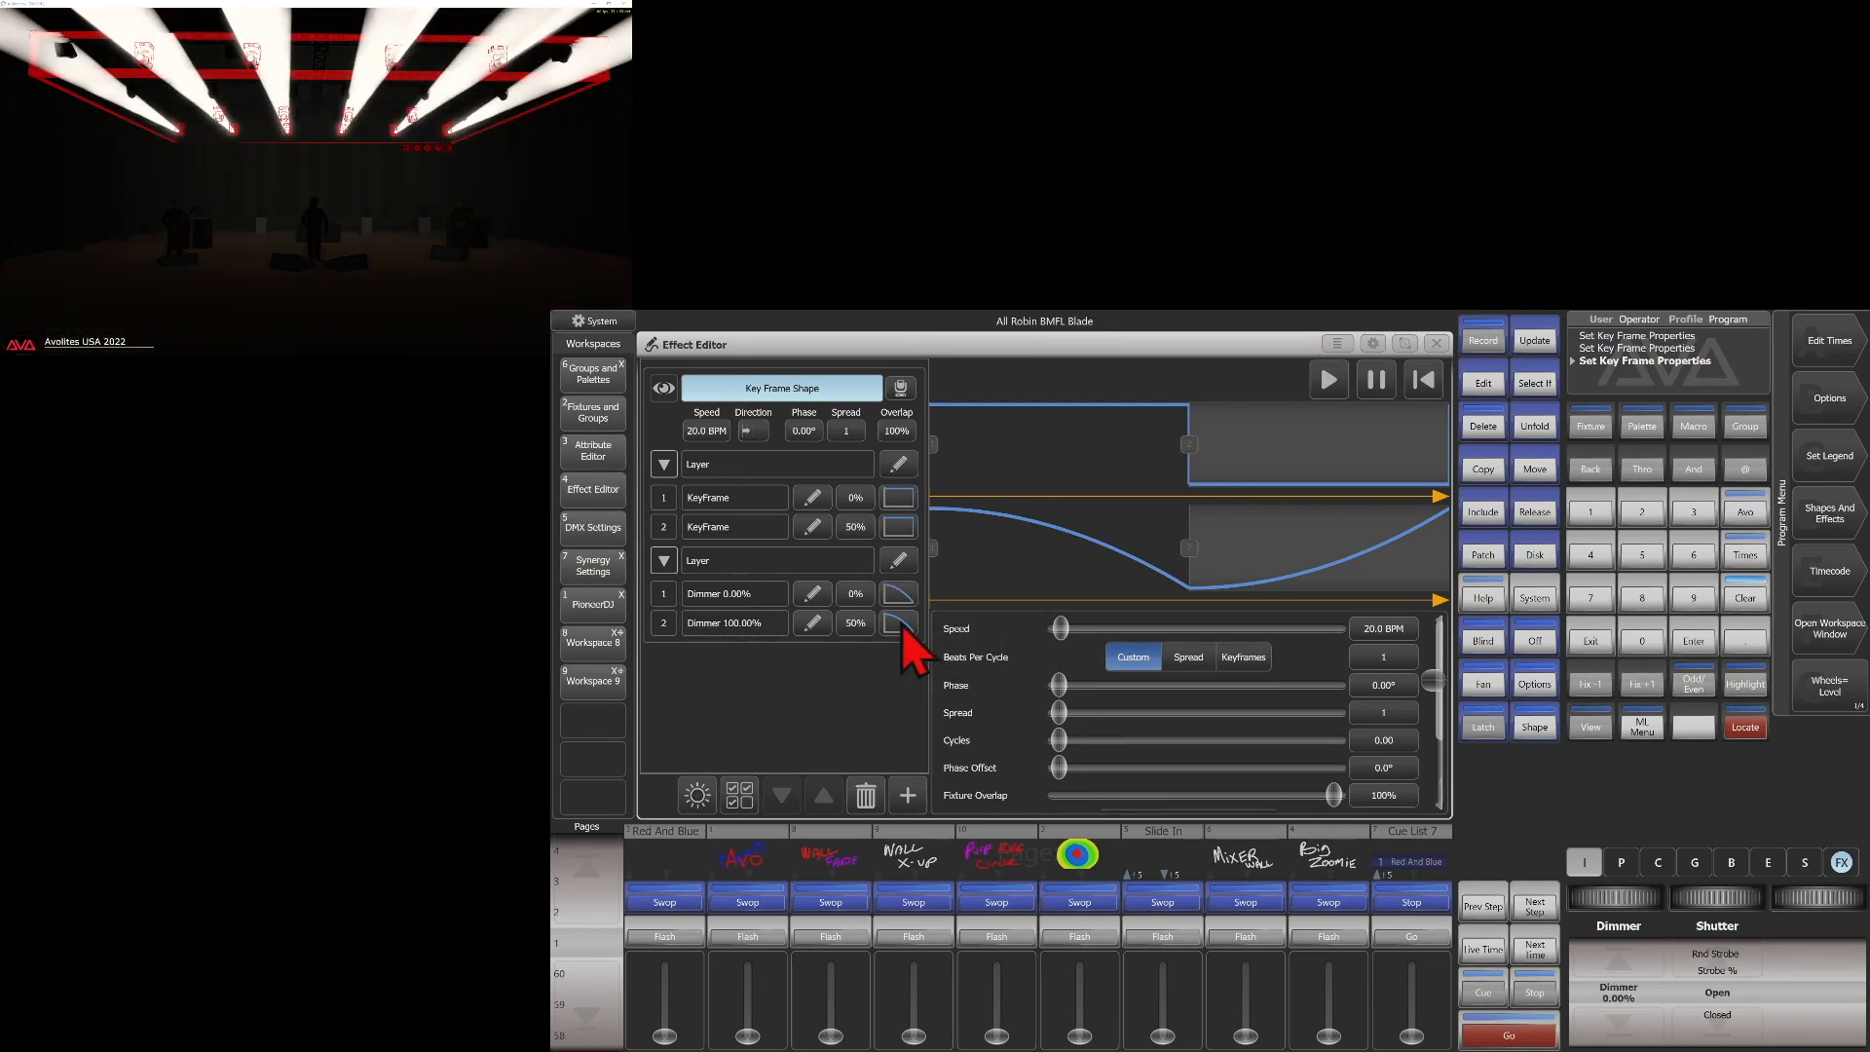
pyautogui.click(899, 623)
pyautogui.click(976, 726)
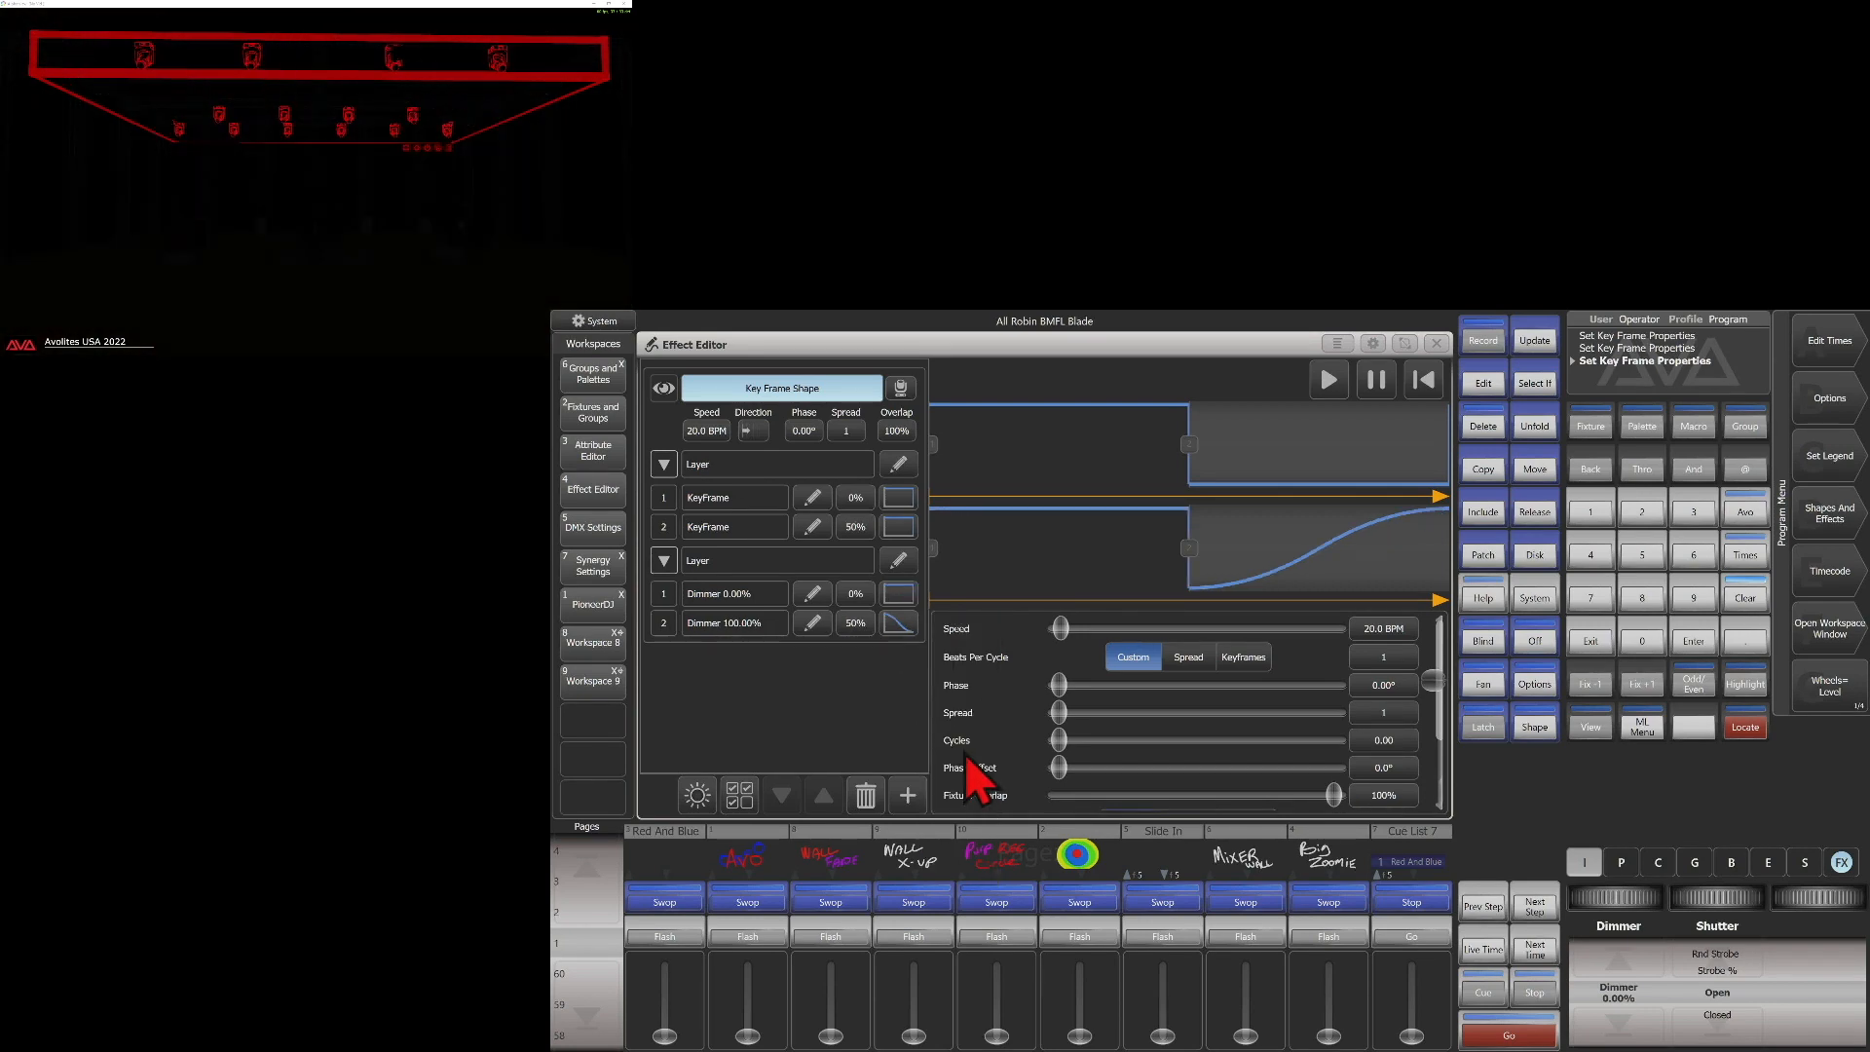
pyautogui.click(897, 593)
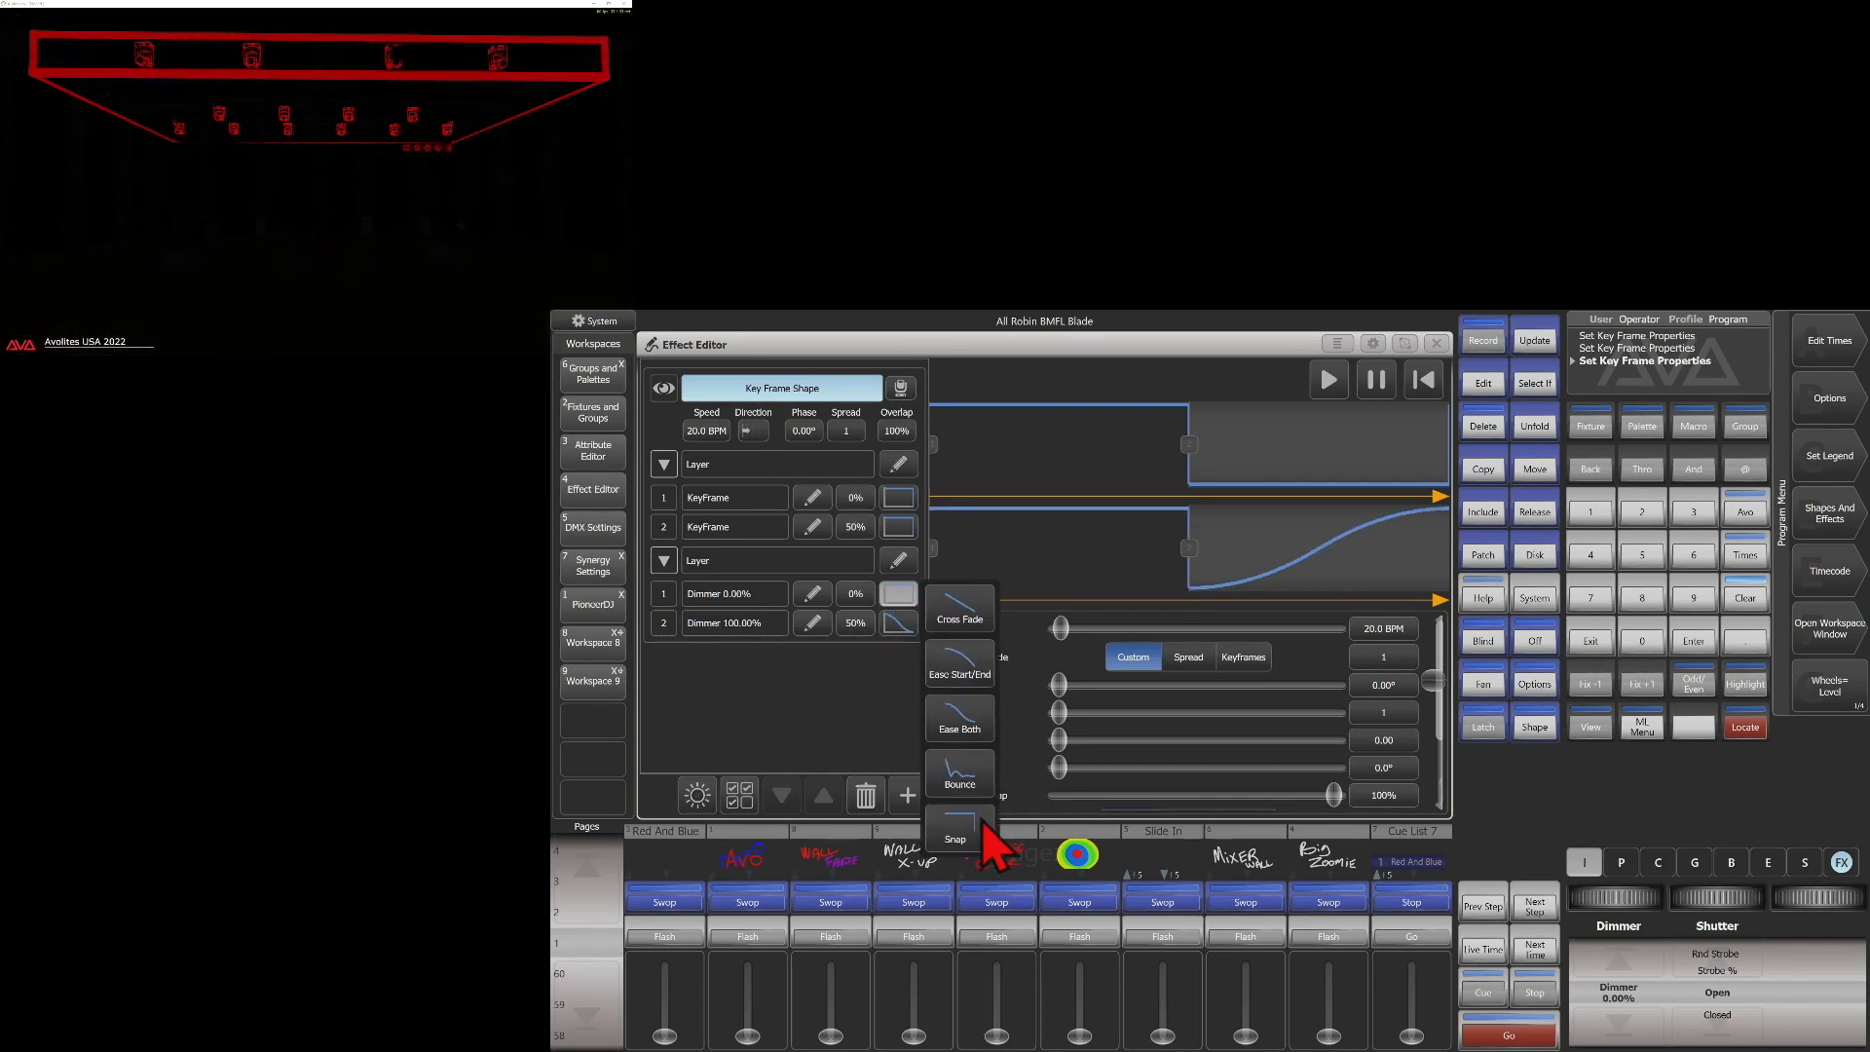
pyautogui.click(976, 730)
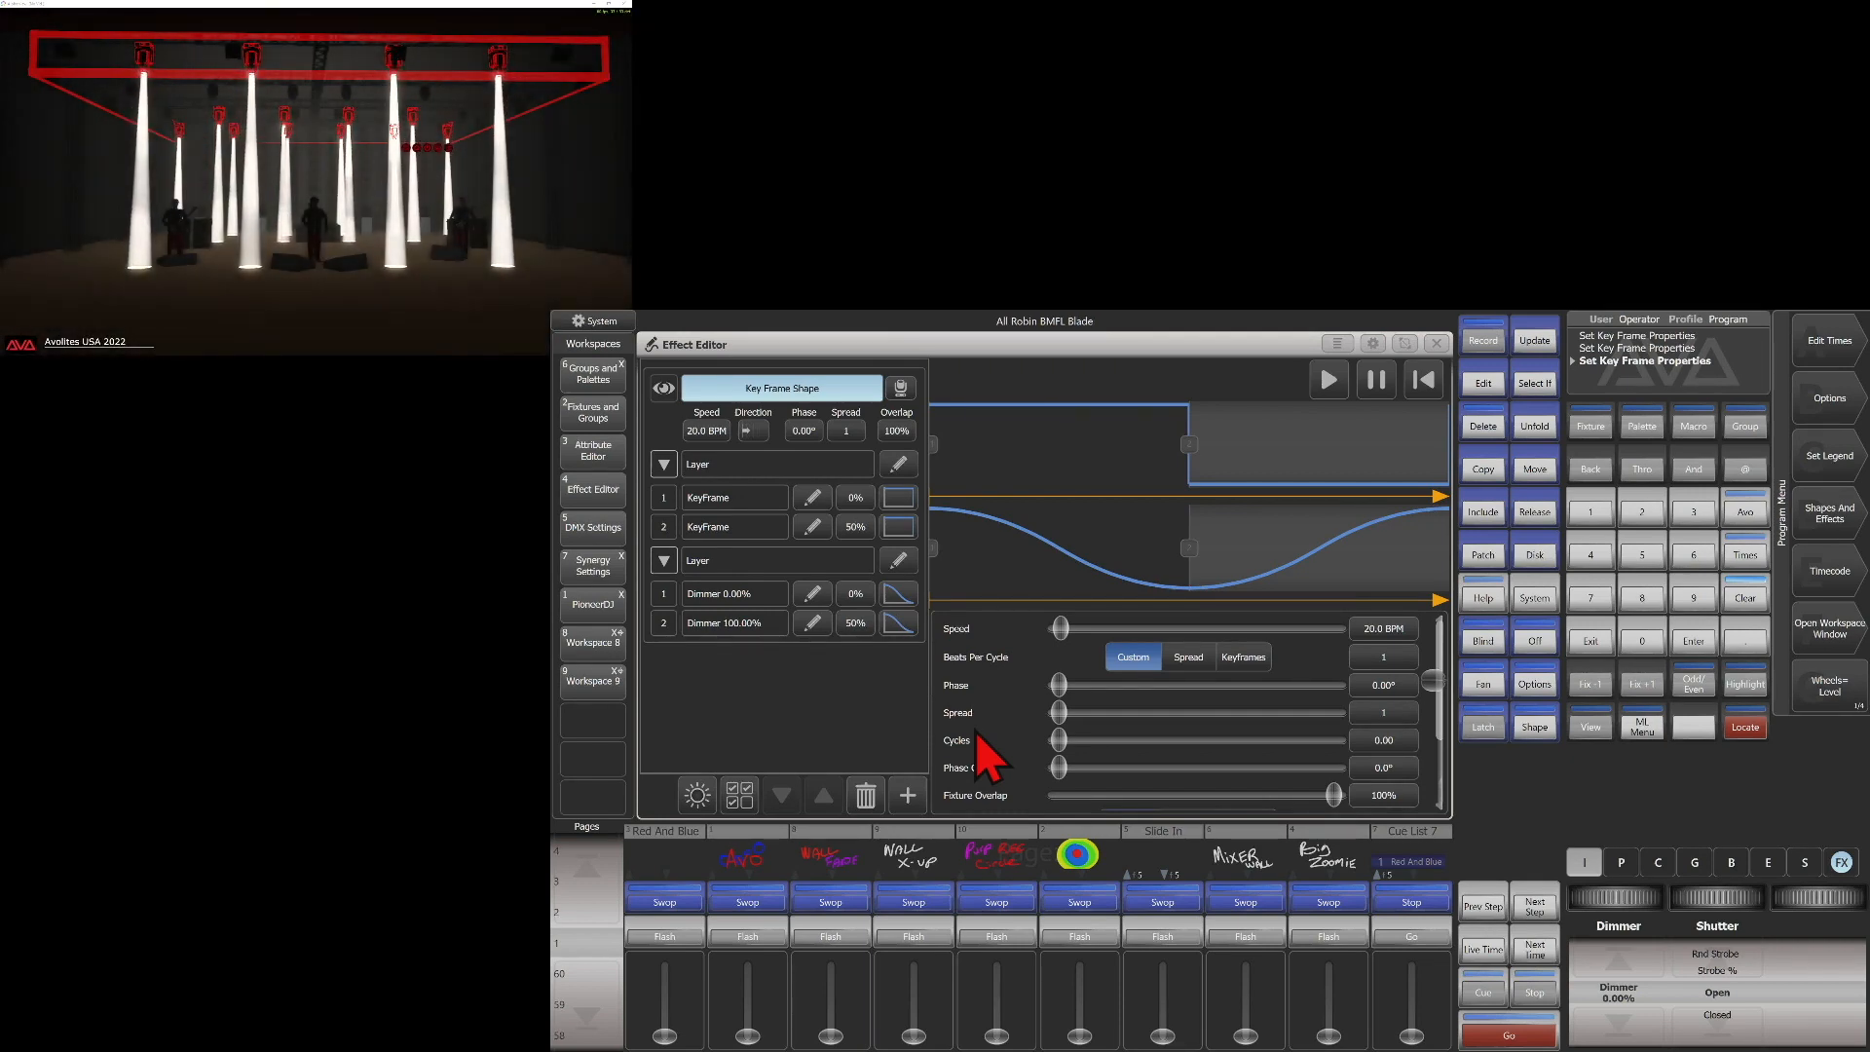
pyautogui.click(897, 622)
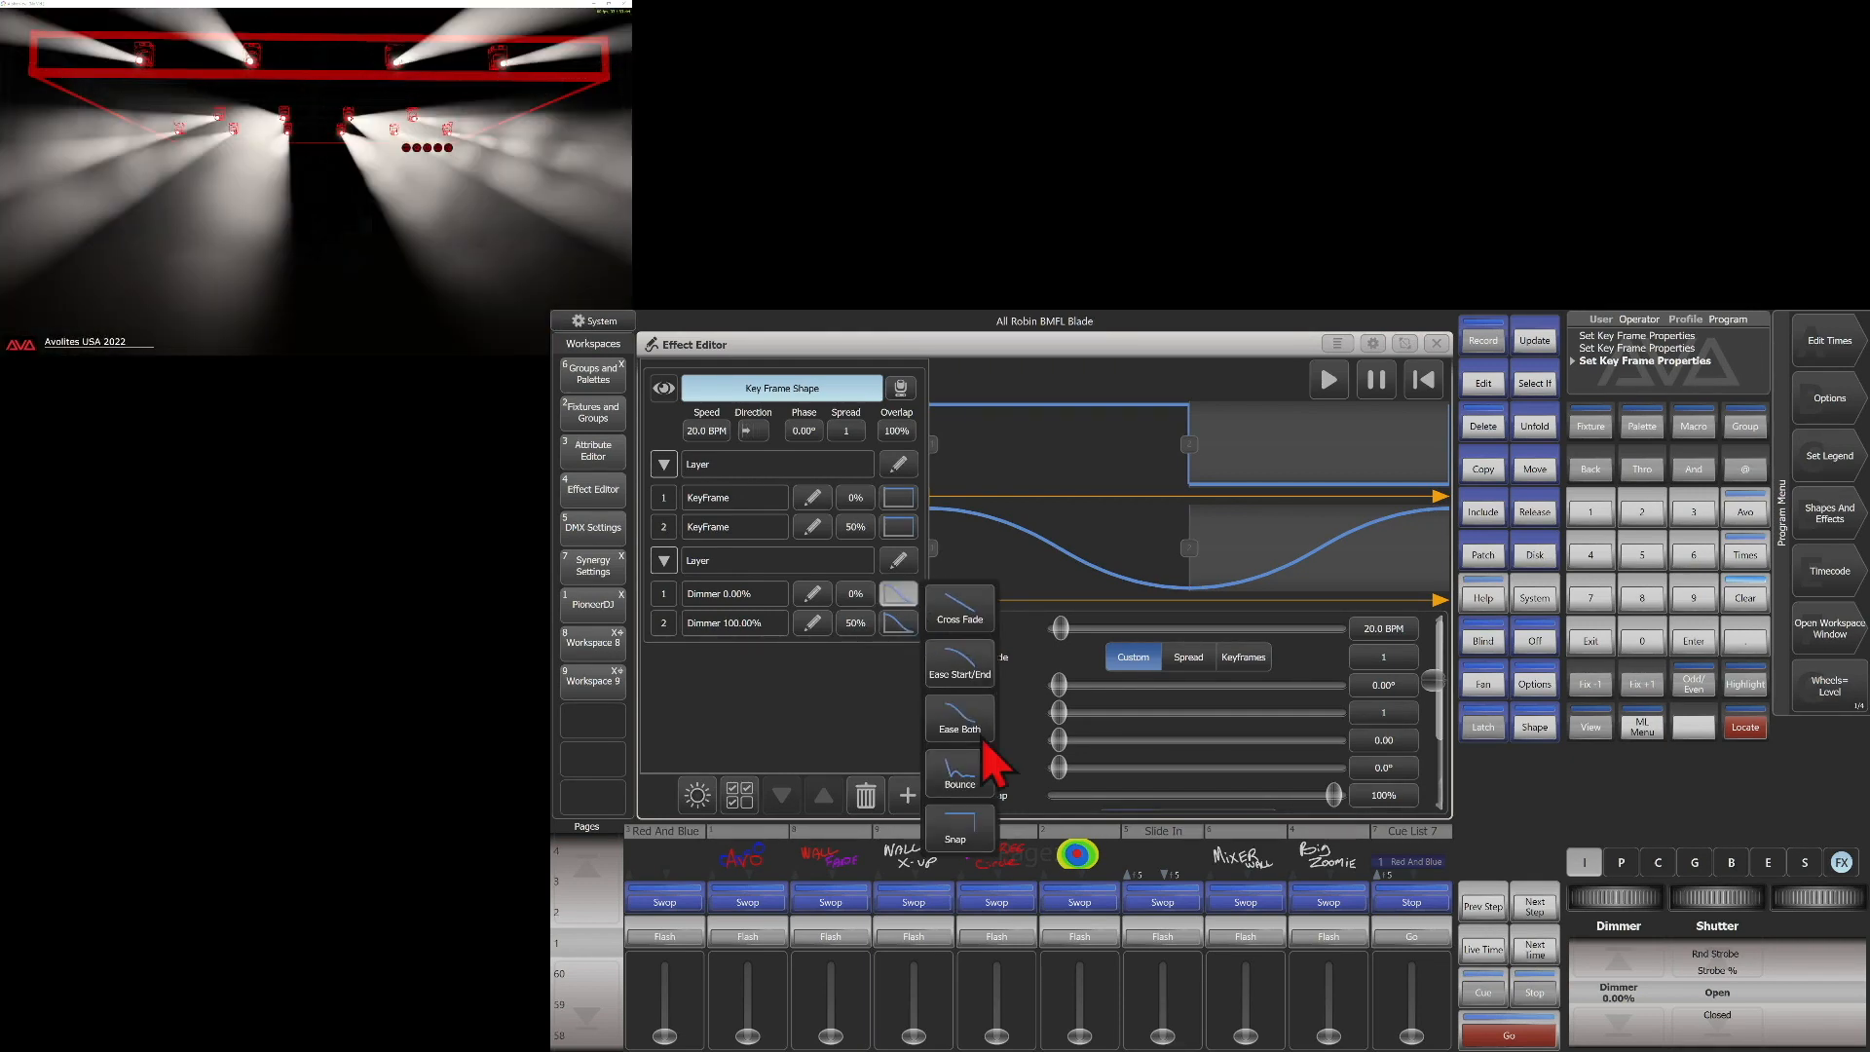
pyautogui.click(993, 765)
# Reset both dimmer key frames to Snap
pyautogui.click(900, 596)
pyautogui.click(961, 836)
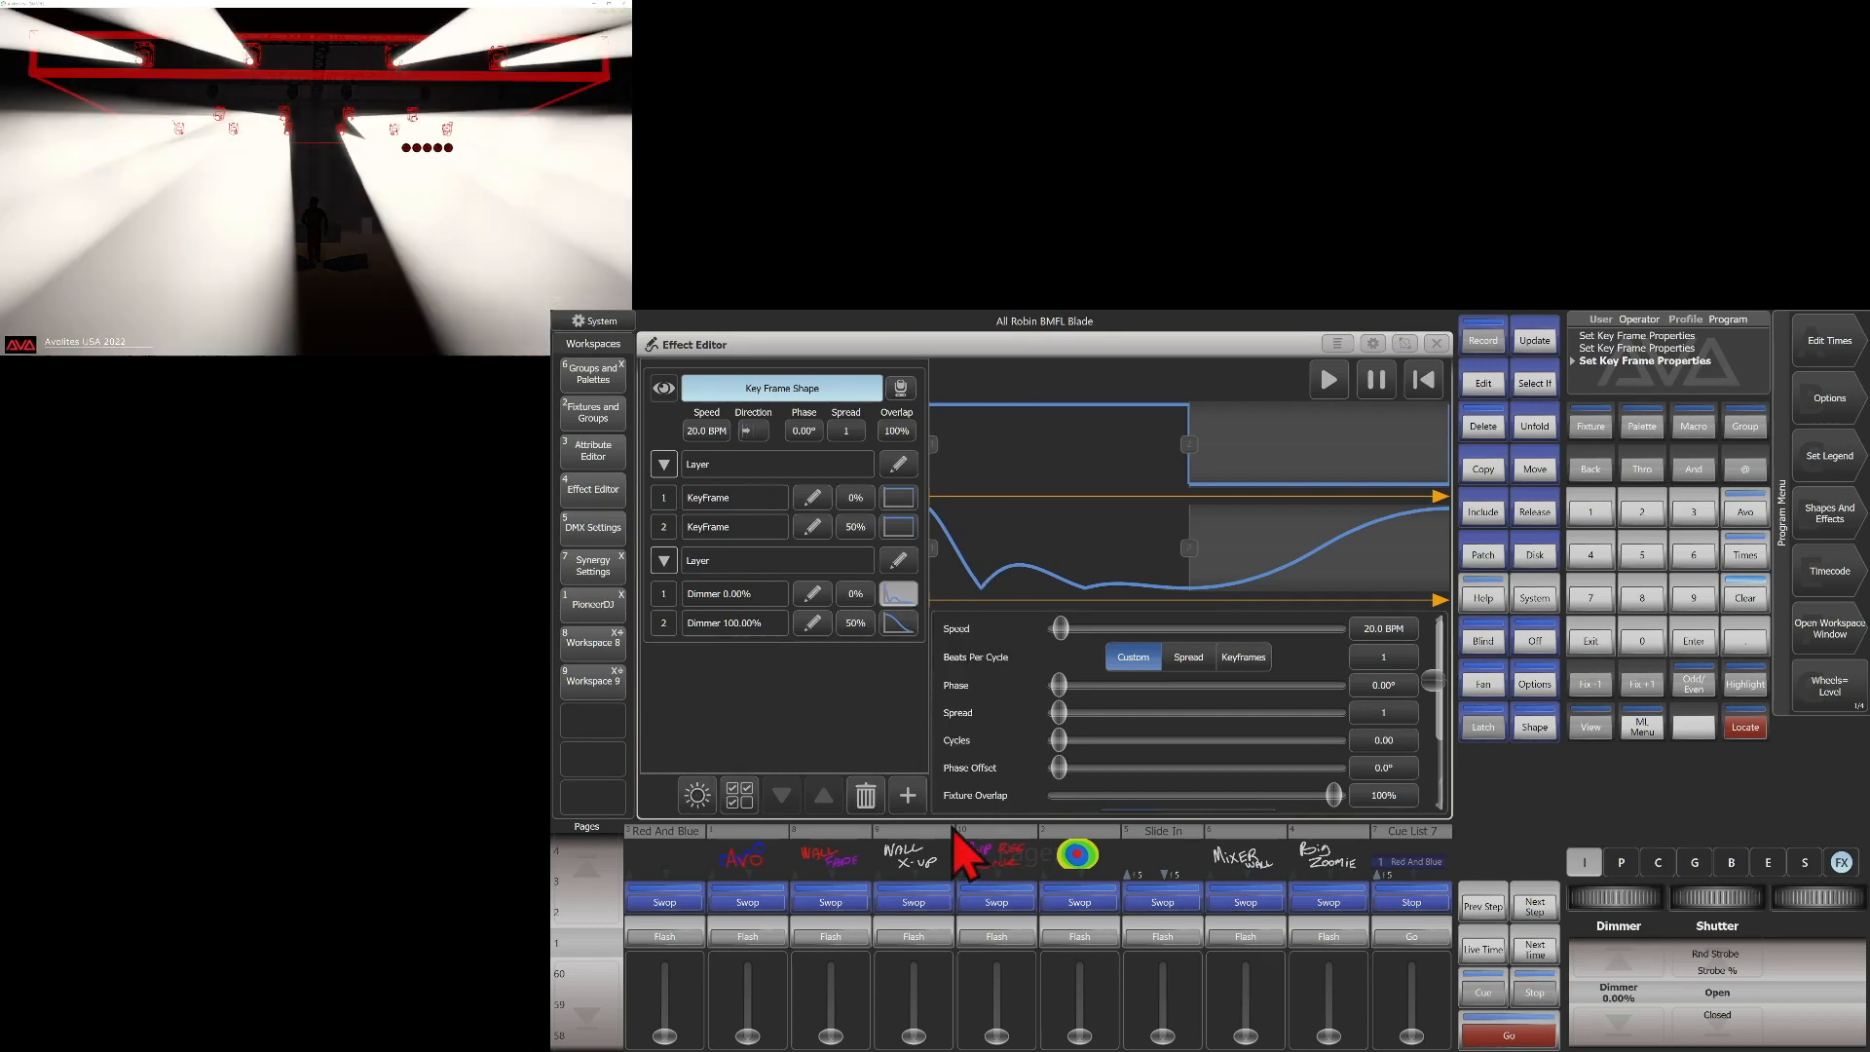
pyautogui.click(900, 625)
pyautogui.click(969, 877)
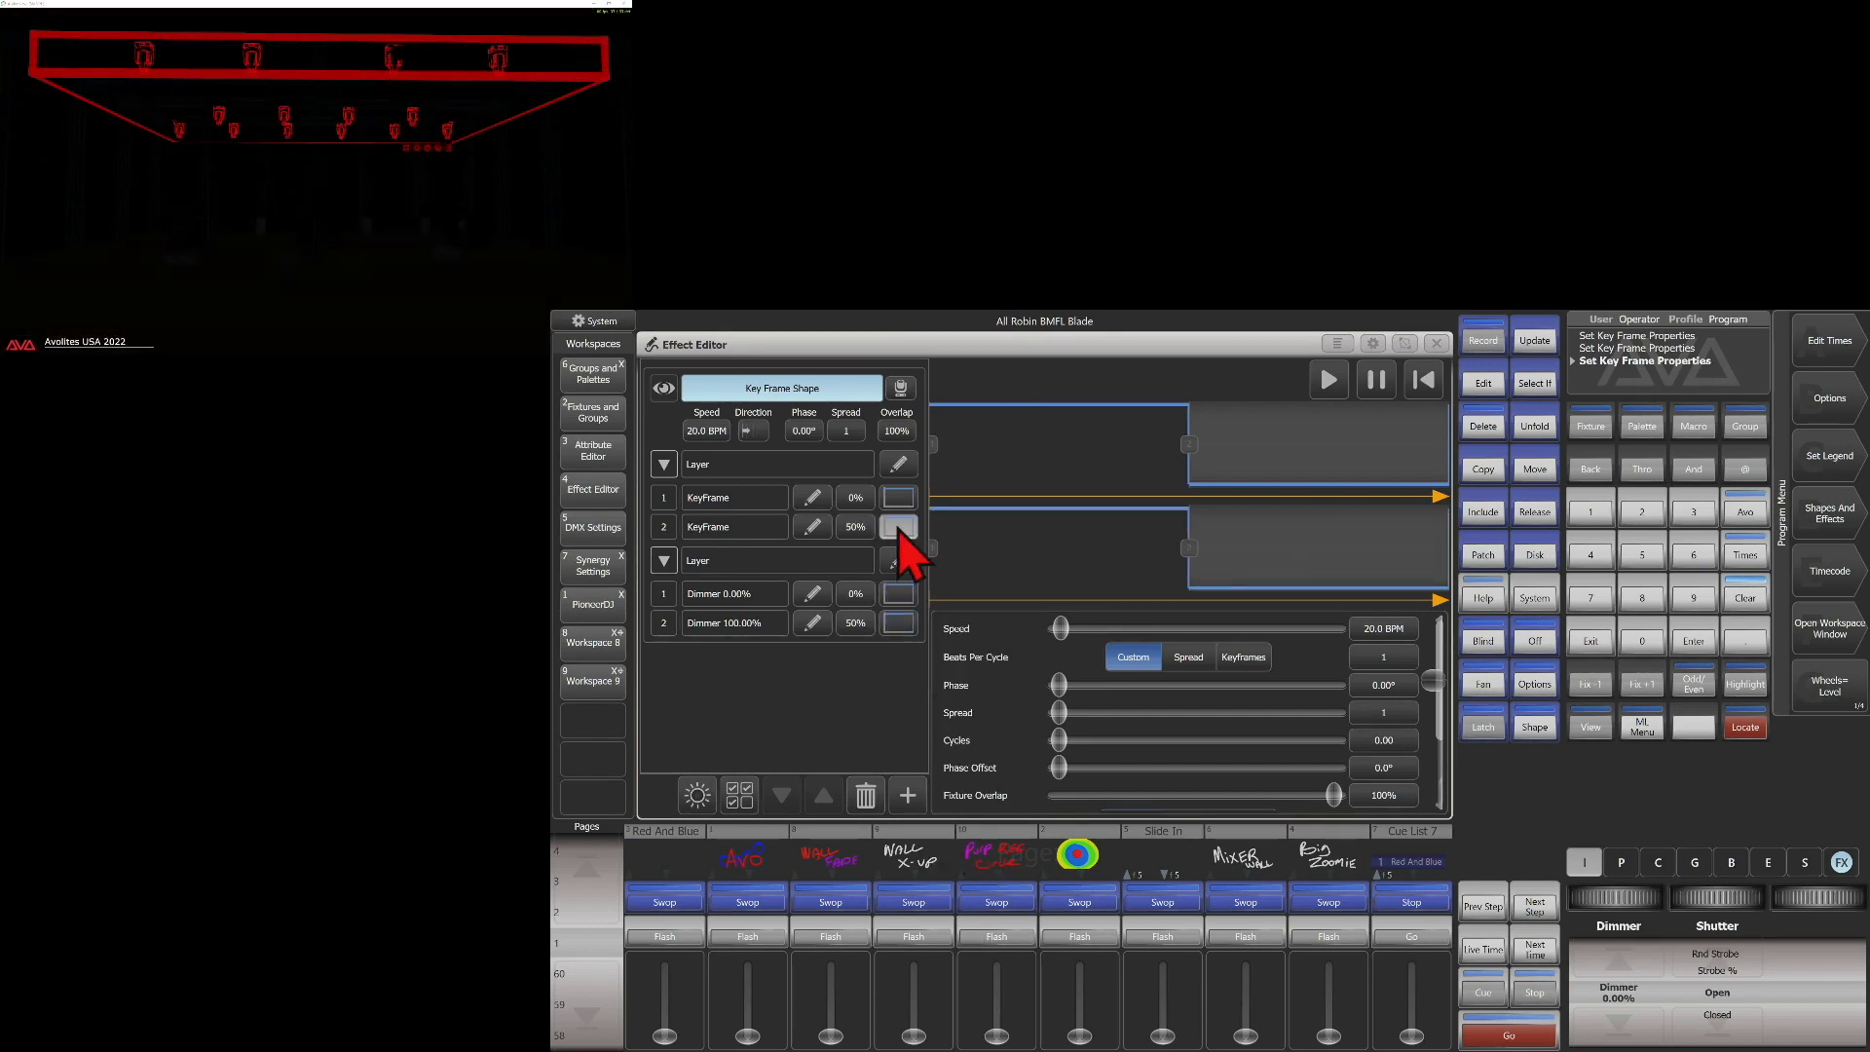
# Give pan/tilt key frame 2 an S-curve and key frame 1 an eased curve
pyautogui.click(897, 529)
pyautogui.click(971, 679)
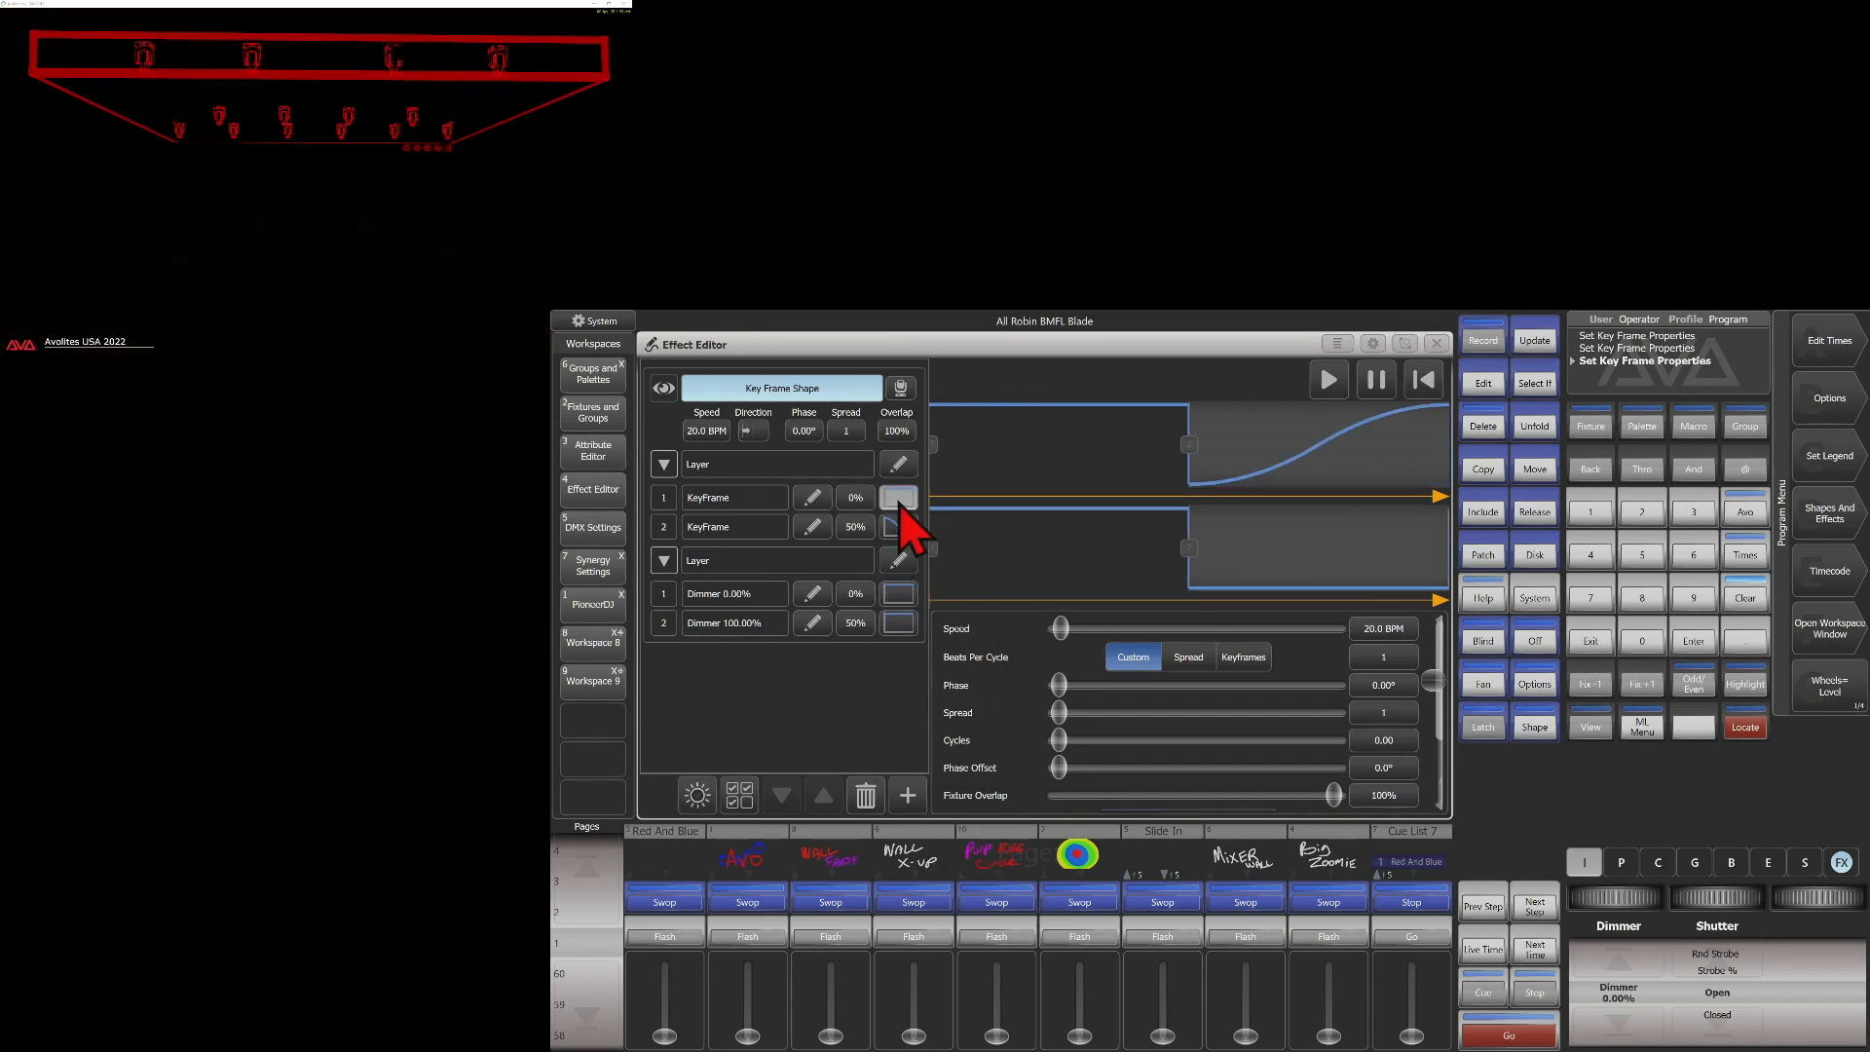
pyautogui.click(899, 499)
pyautogui.click(988, 635)
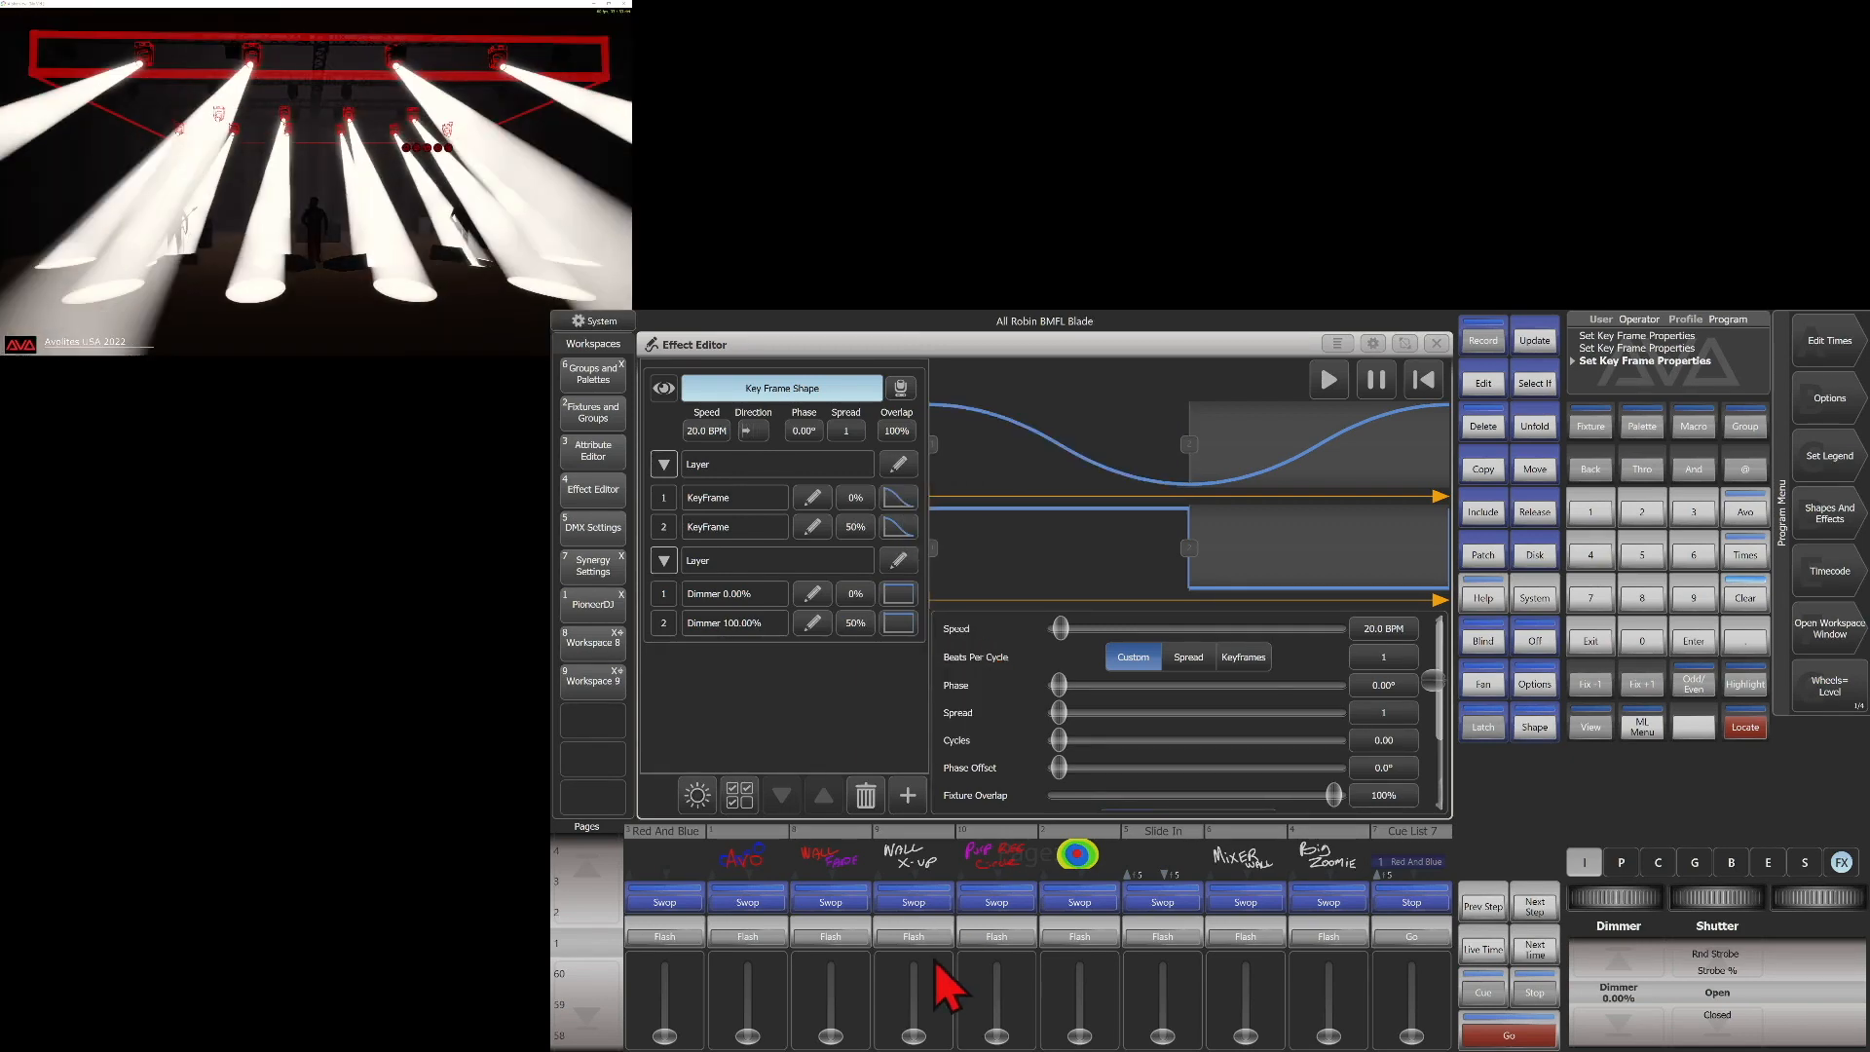